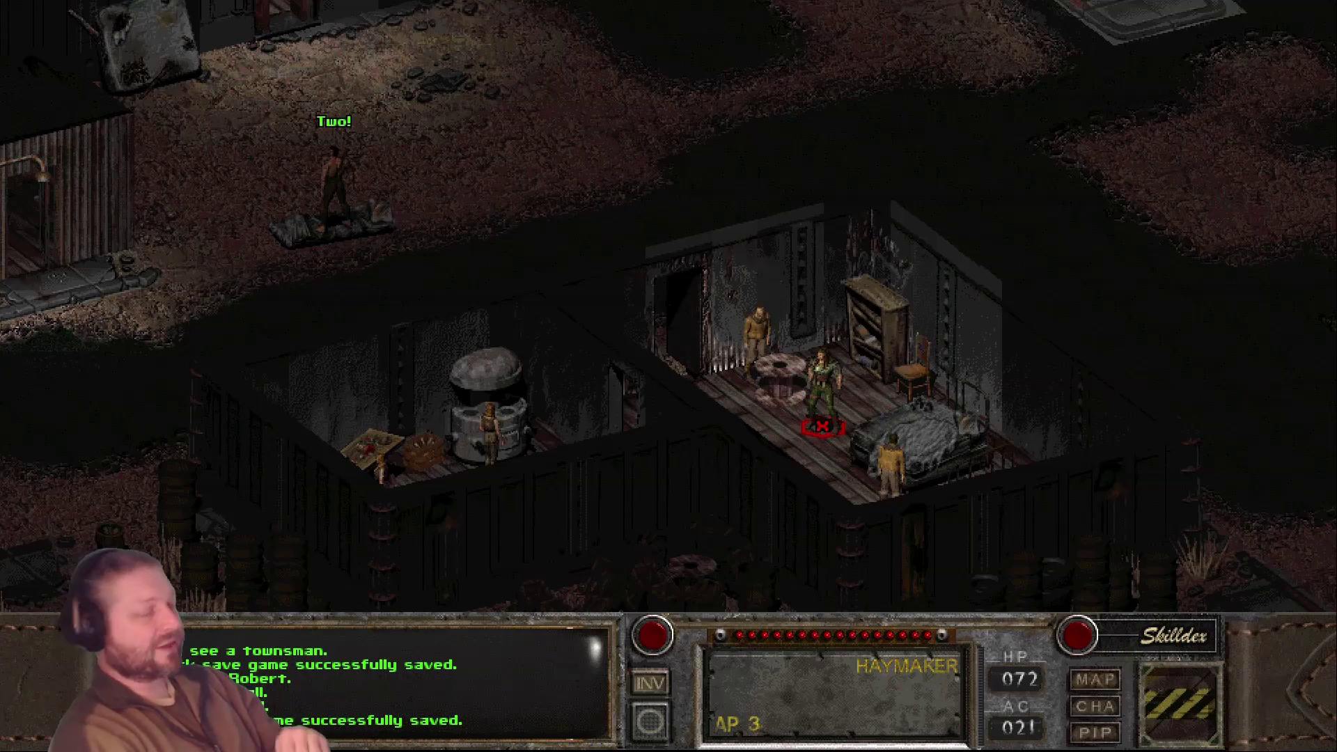
- Exit Fallout Nevada to the main menu via the options menu, confirming the exit
{"action": "key", "text": "Escape"}
{"action": "key", "text": "e"}
{"action": "key", "text": "y"}
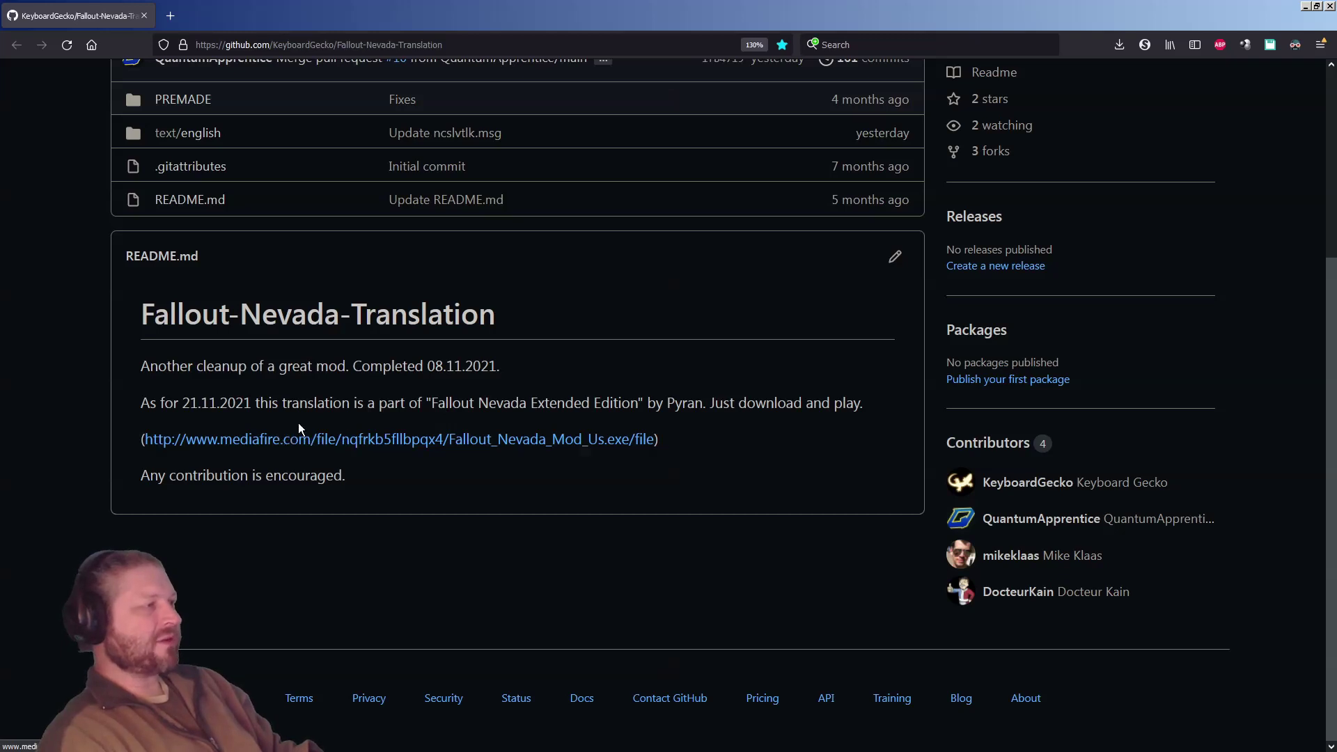
{"action": "scroll", "coordinate": [298, 423], "scroll_direction": "up", "scroll_amount": 3}
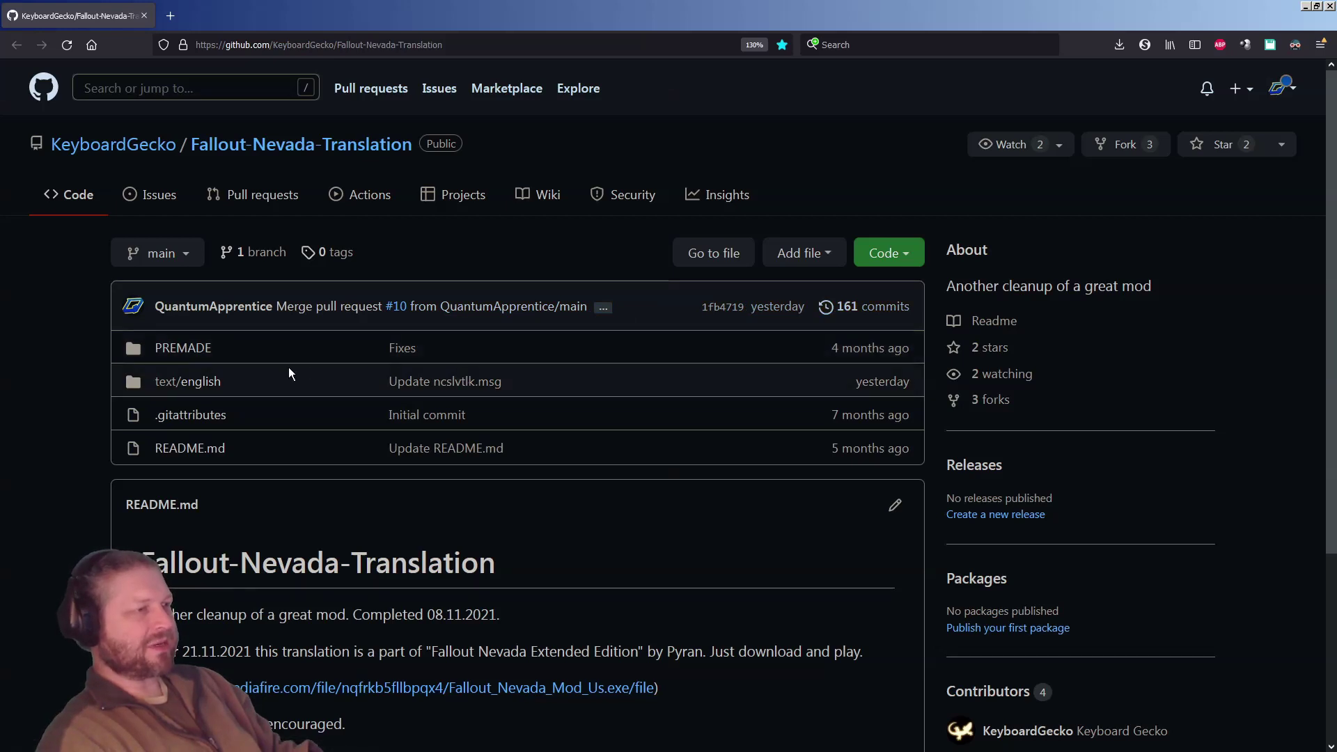
- Browse the repository's text/english folder, then return to the repository root
{"action": "left_click", "coordinate": [194, 384]}
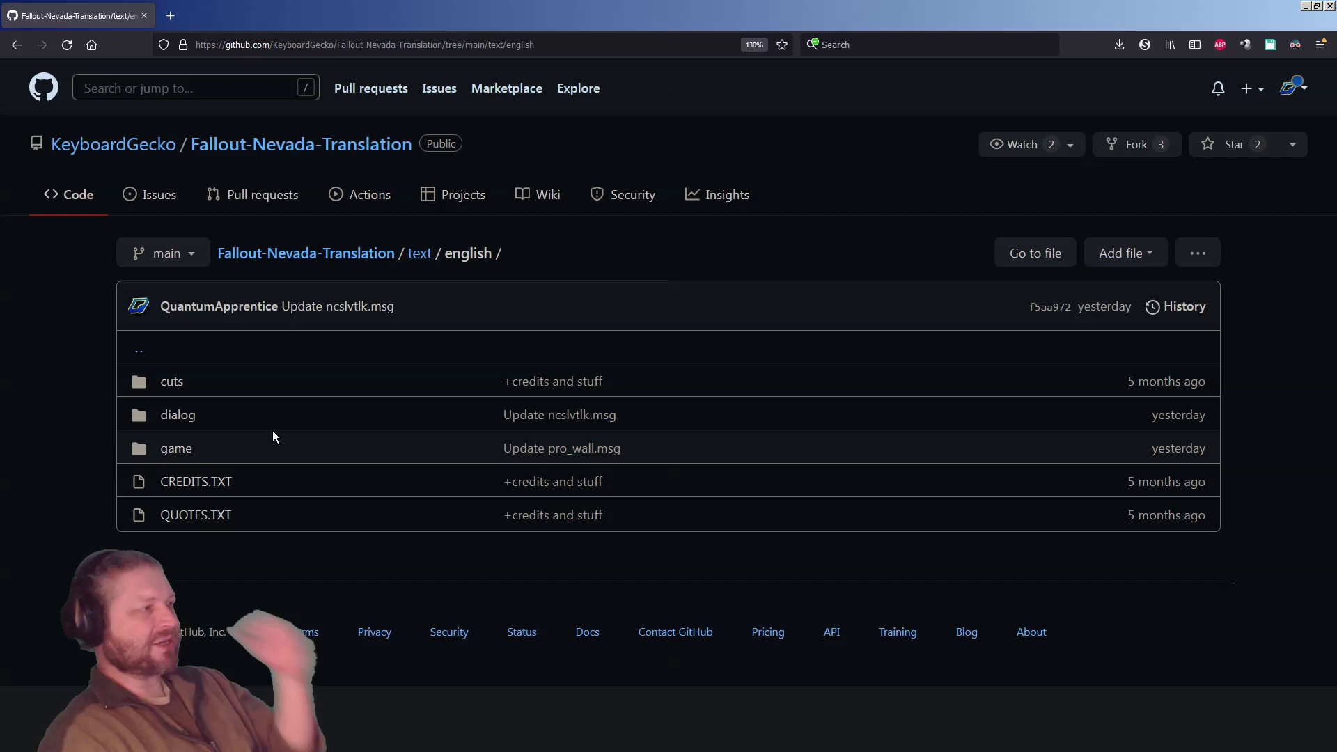
{"action": "key", "text": "alt+Left"}
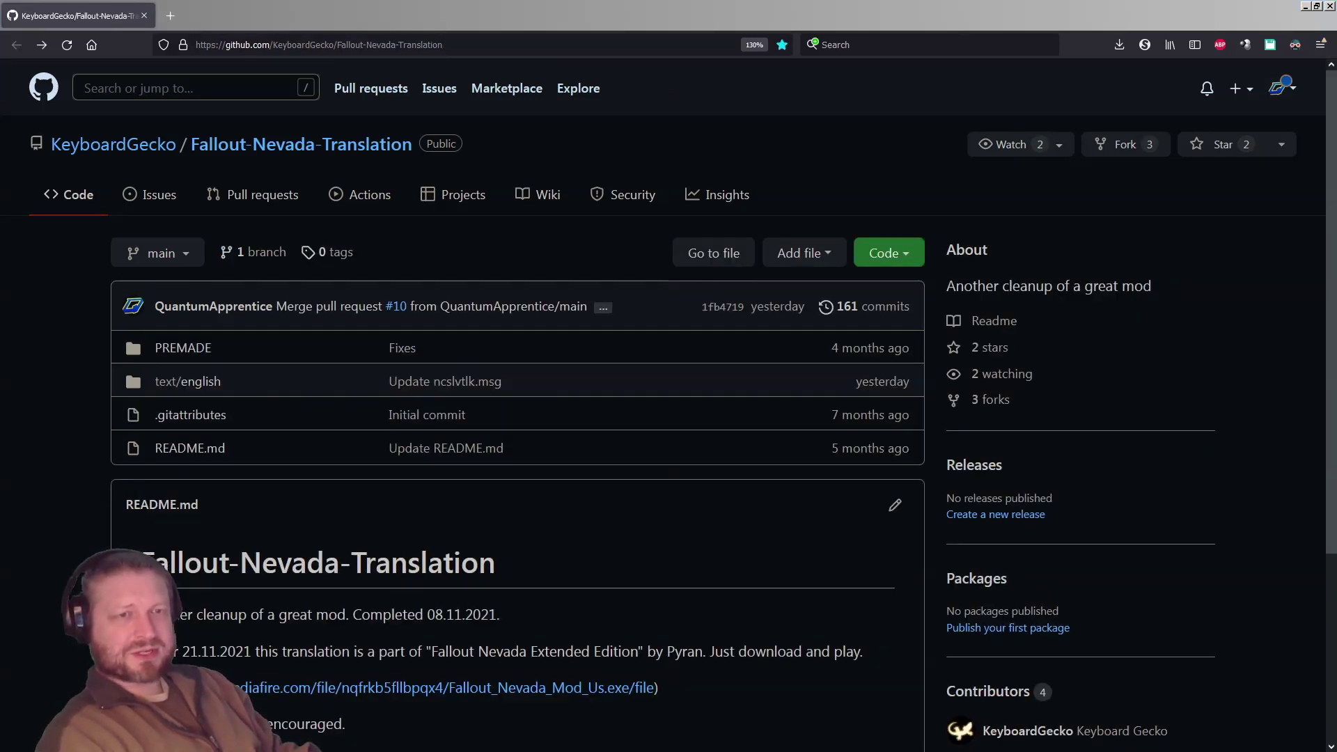
- Open the Fallout Nevada mods\Patch002.dat folder from the game shortcut
{"action": "left_click_drag", "start_coordinate": [999, 233], "coordinate": [1056, 210]}
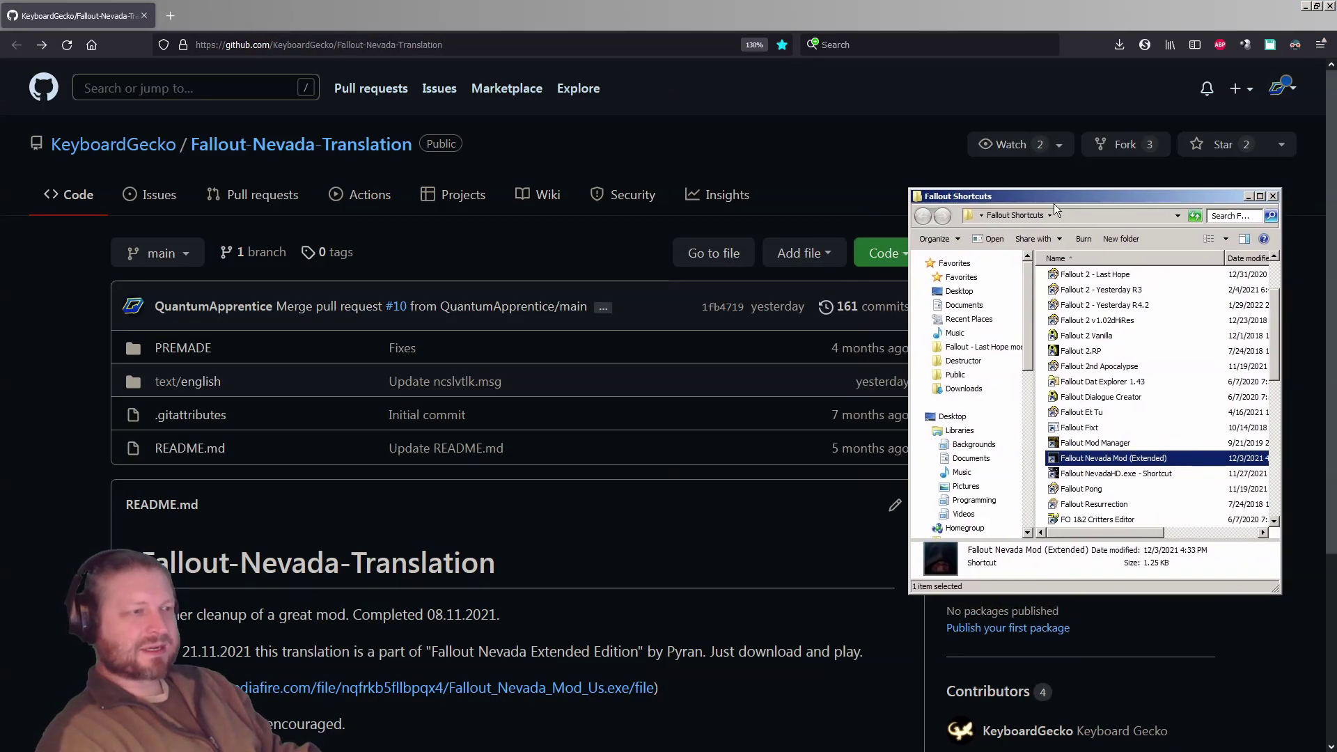
{"action": "right_click", "coordinate": [1143, 461]}
{"action": "left_click", "coordinate": [1180, 207]}
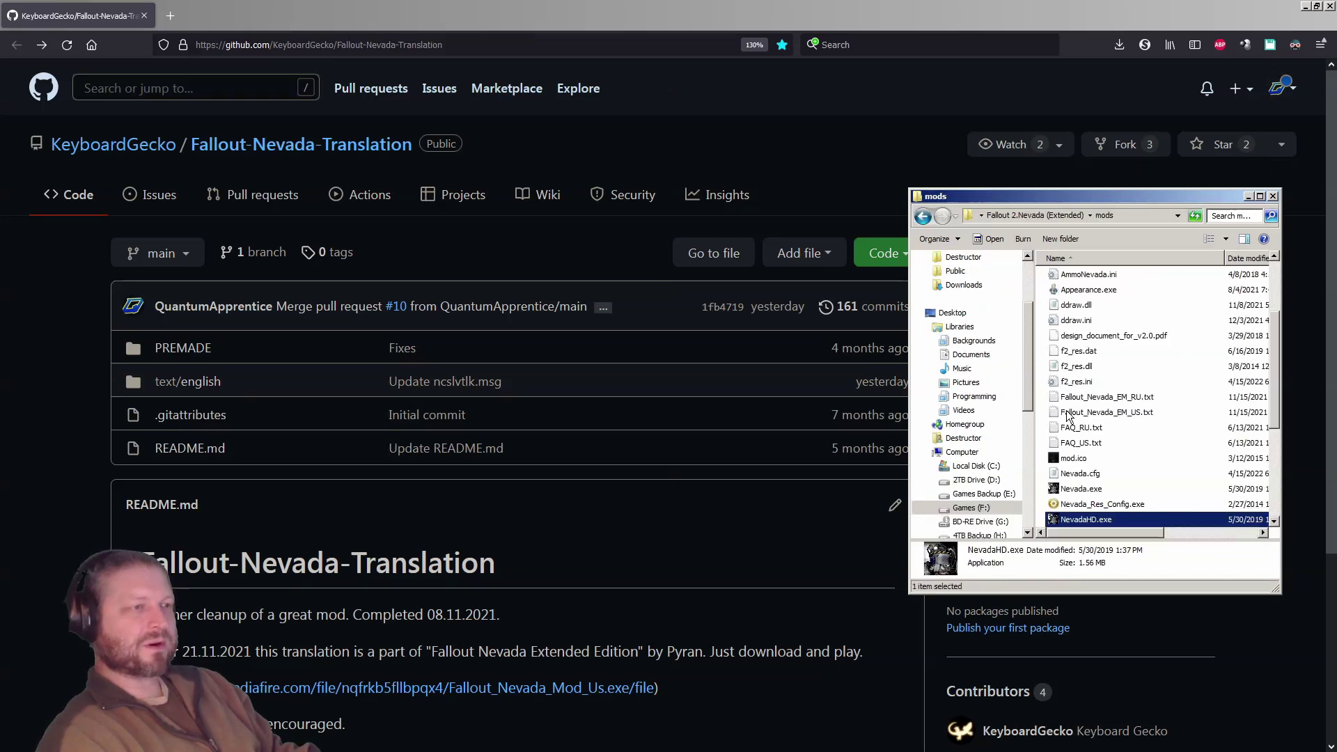
{"action": "scroll", "coordinate": [1087, 398], "scroll_direction": "up", "scroll_amount": 3}
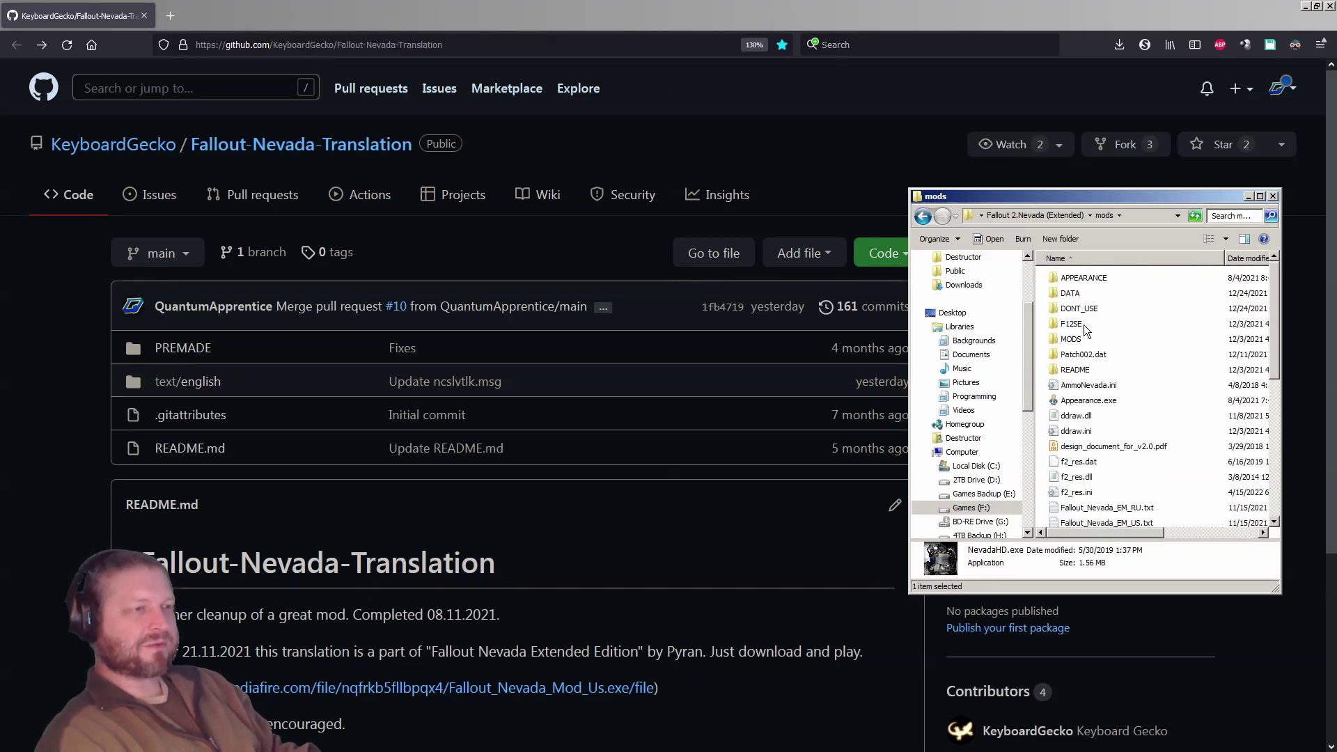
{"action": "double_click", "coordinate": [1083, 354]}
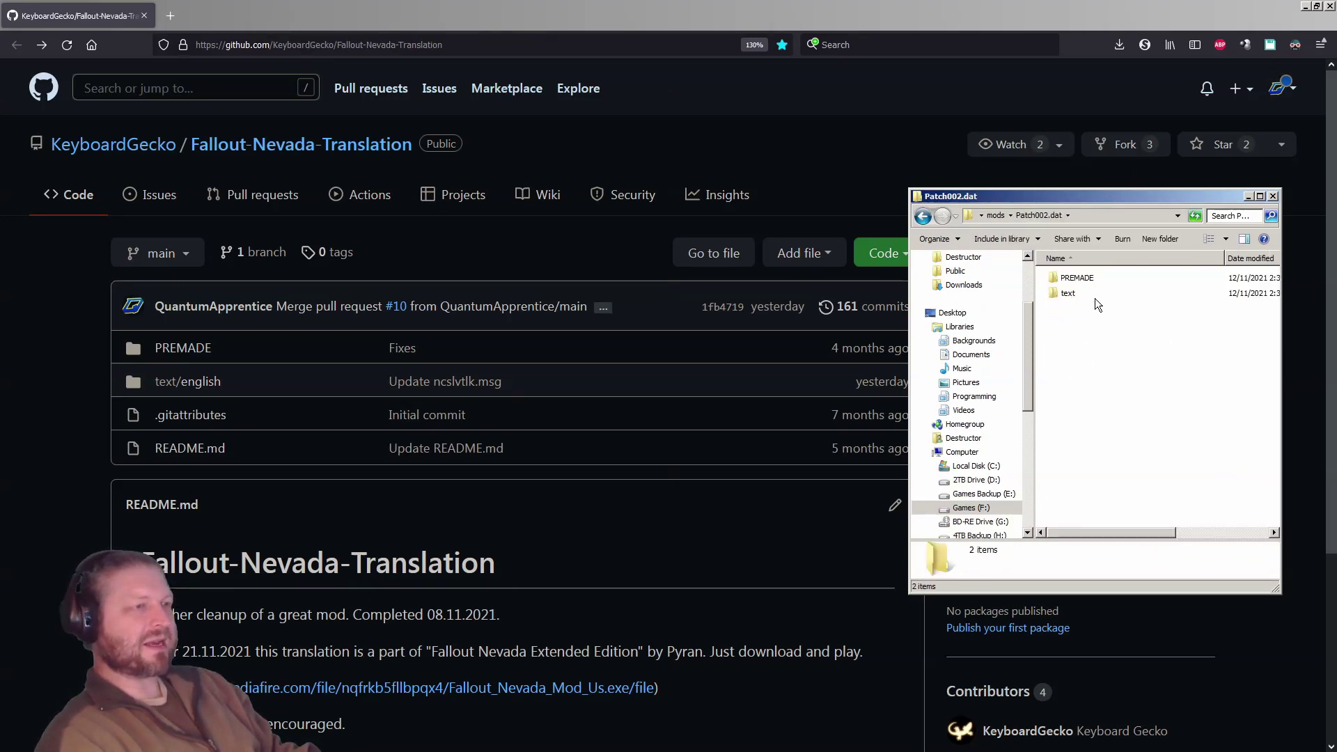
- Select its PREMADE and text folders, then open the repository's download options on GitHub
{"action": "left_click_drag", "start_coordinate": [1096, 298], "coordinate": [1045, 271]}
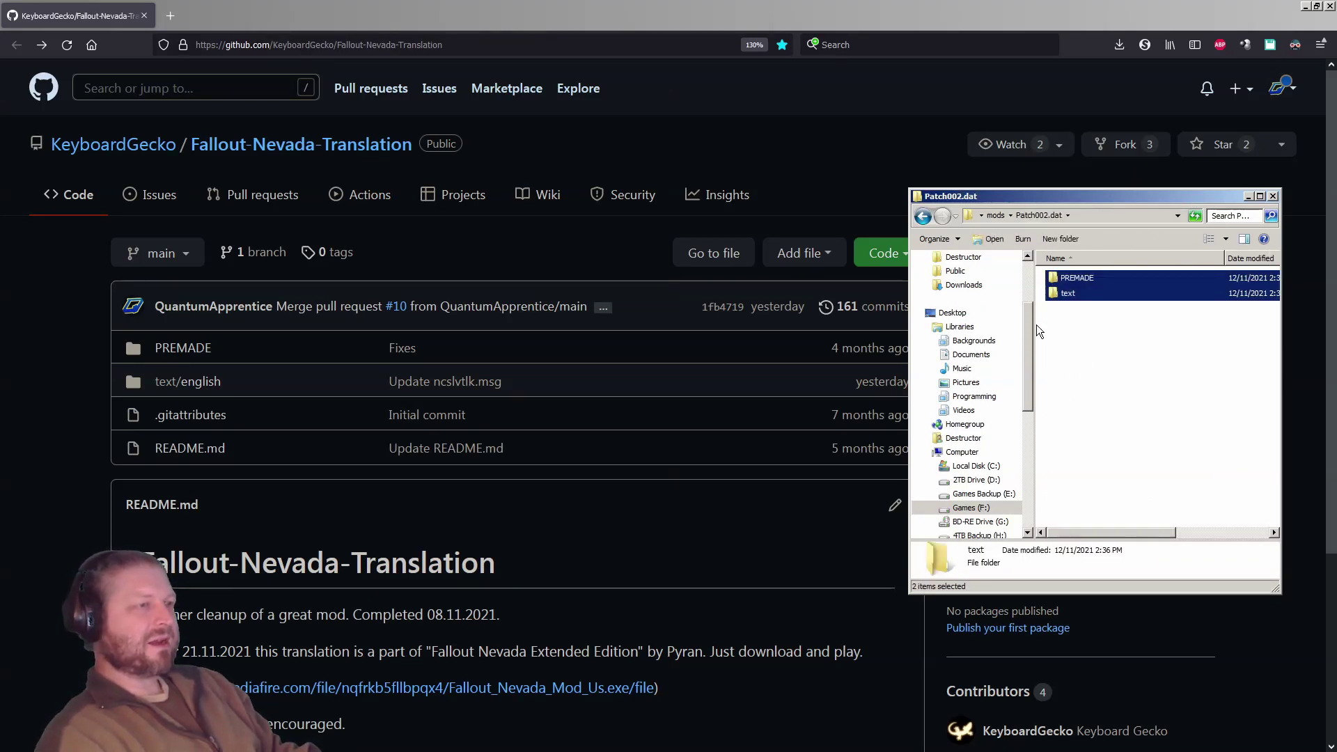
{"action": "left_click", "coordinate": [210, 361]}
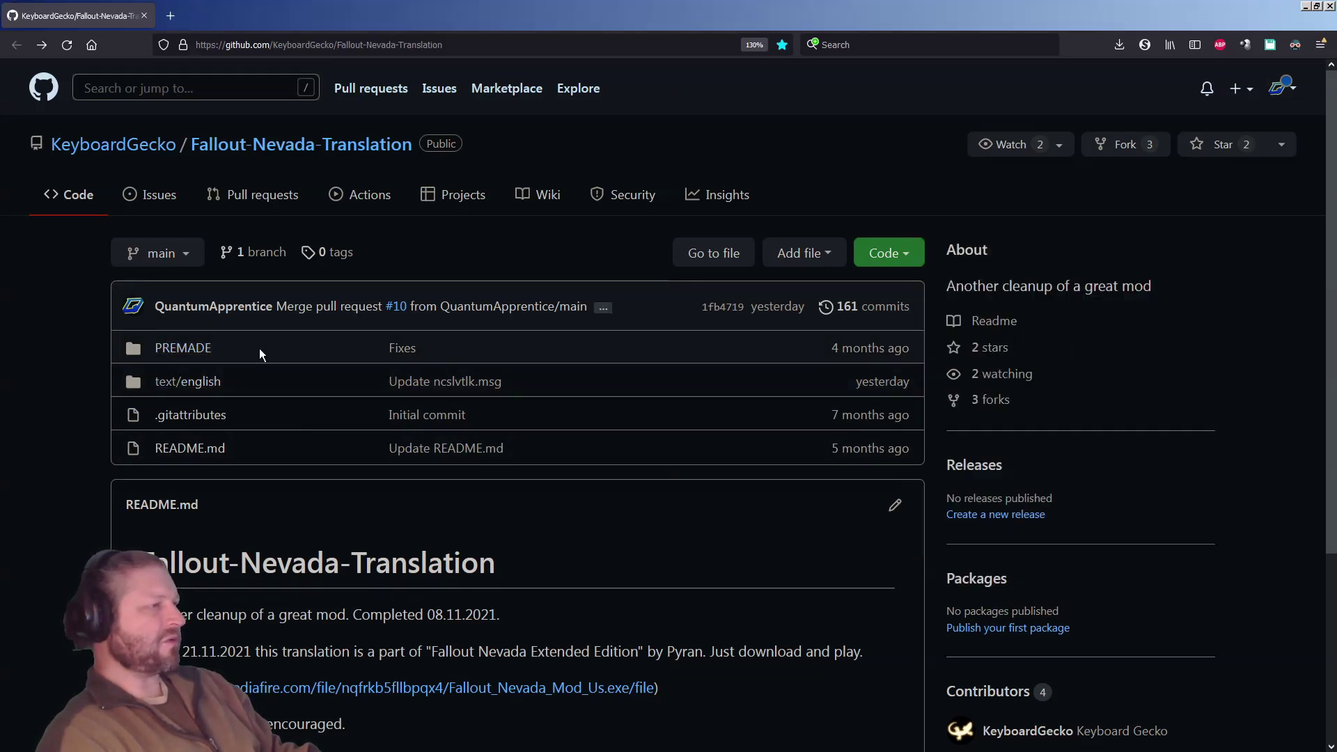
{"action": "left_click", "coordinate": [902, 256]}
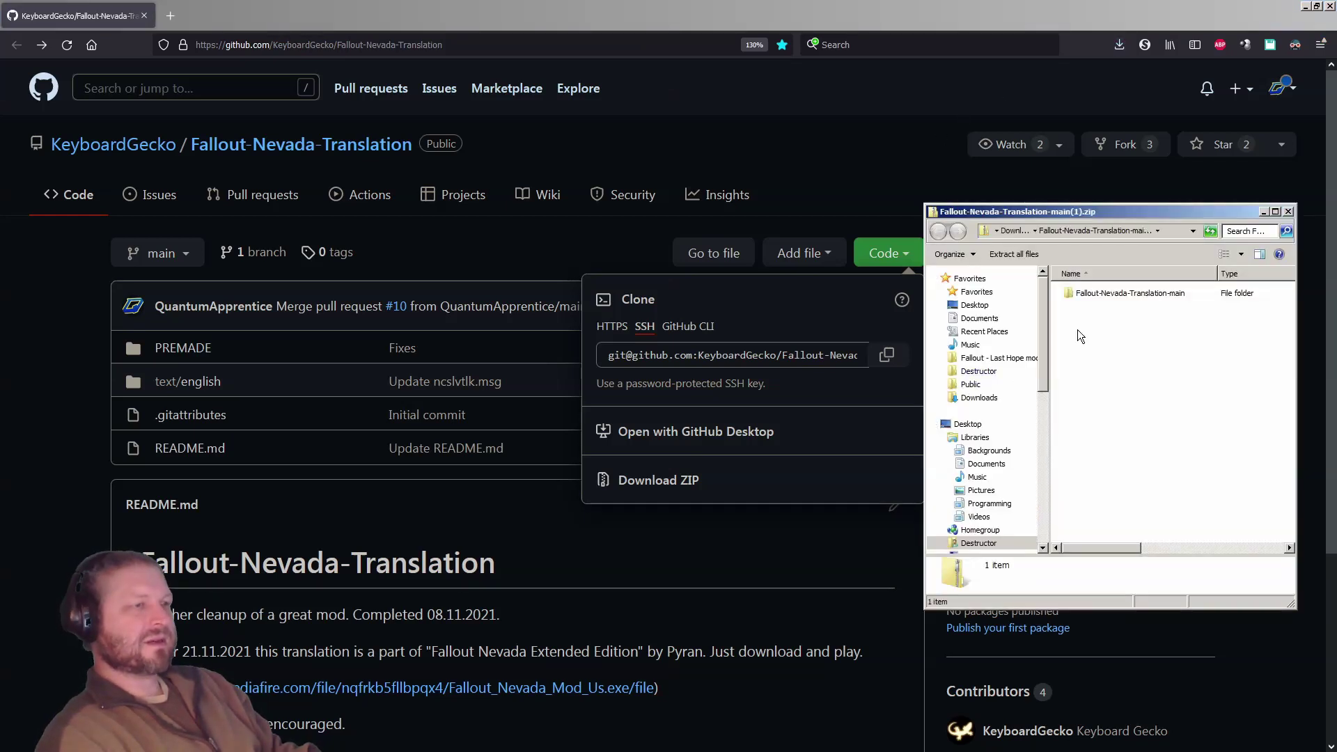
- Open Fallout-Nevada-Translation-main in the archive and select its PREMADE and text folders
{"action": "left_click", "coordinate": [1108, 298]}
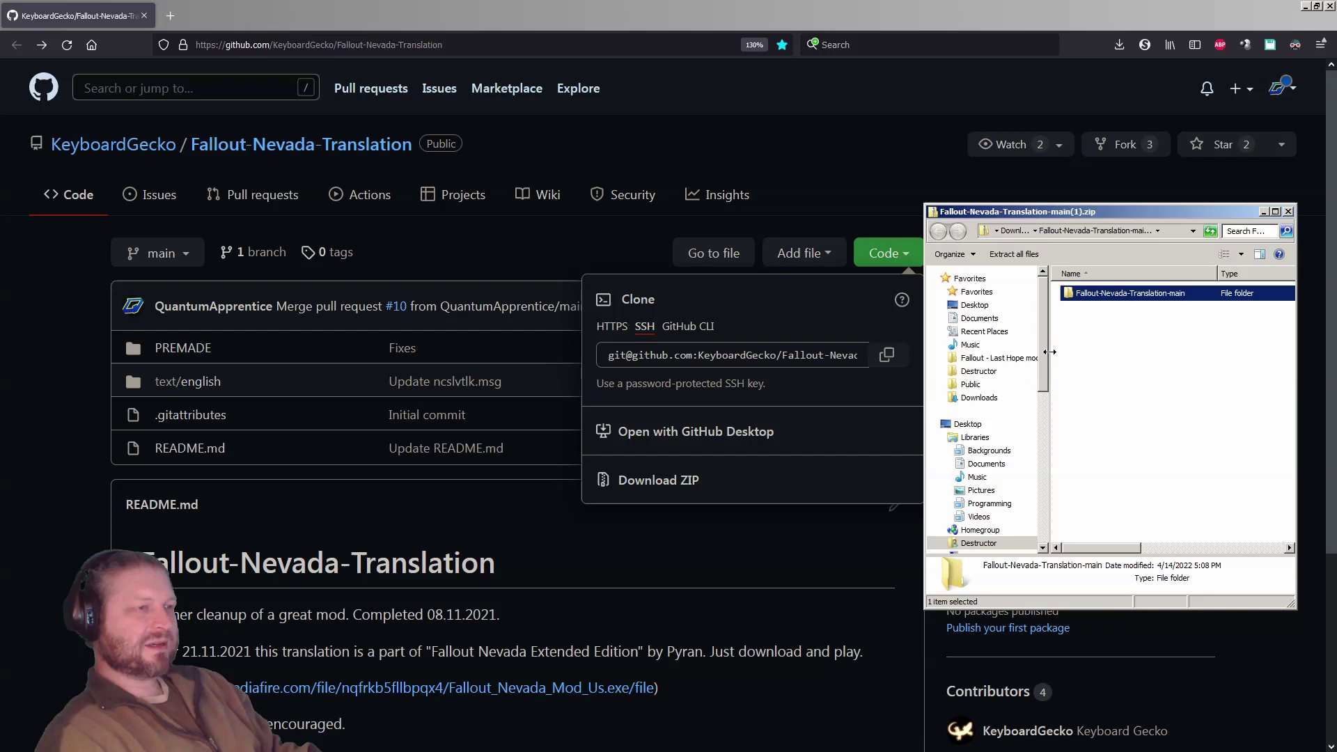
{"action": "left_click_drag", "start_coordinate": [1049, 351], "coordinate": [883, 351]}
{"action": "double_click", "coordinate": [1045, 295]}
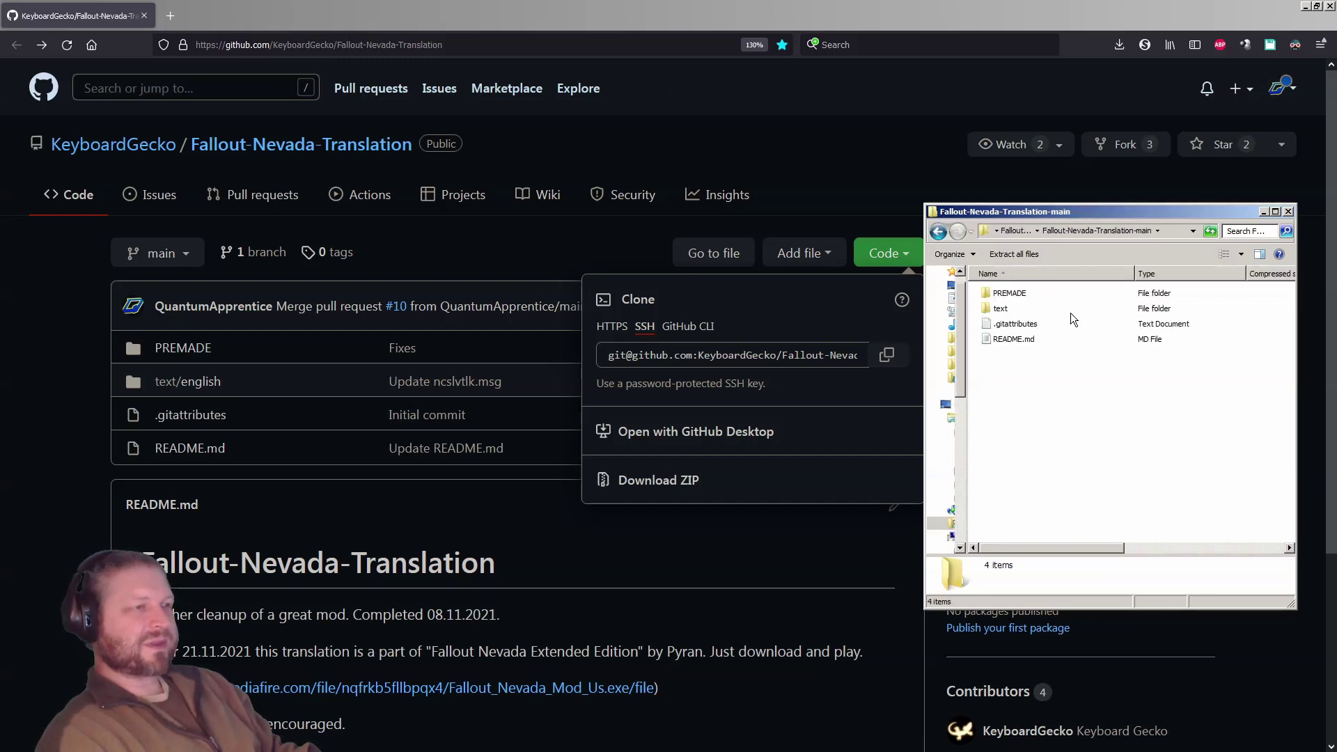
{"action": "left_click_drag", "start_coordinate": [1071, 312], "coordinate": [951, 292]}
- Move the archive window left and take the Patch002.dat window up to mods
{"action": "left_click_drag", "start_coordinate": [1045, 211], "coordinate": [474, 218]}
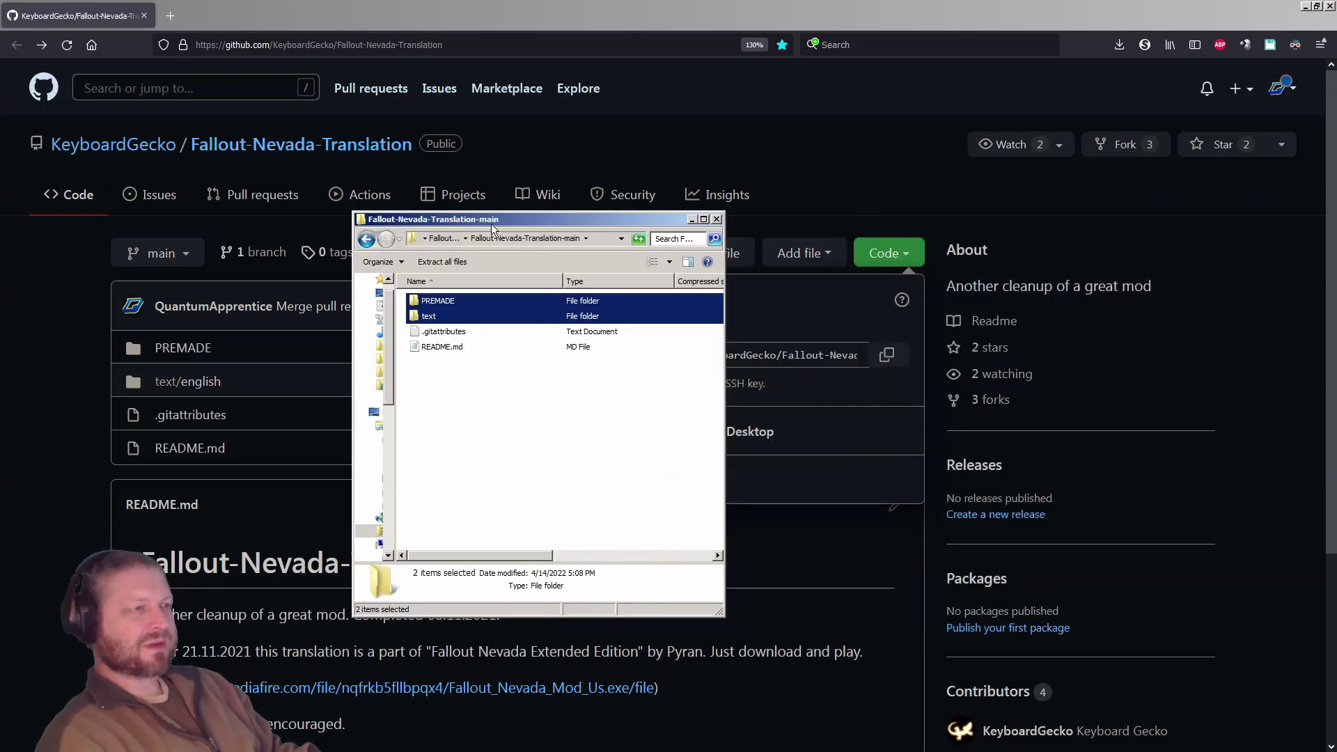
{"action": "key", "text": "alt+Tab"}
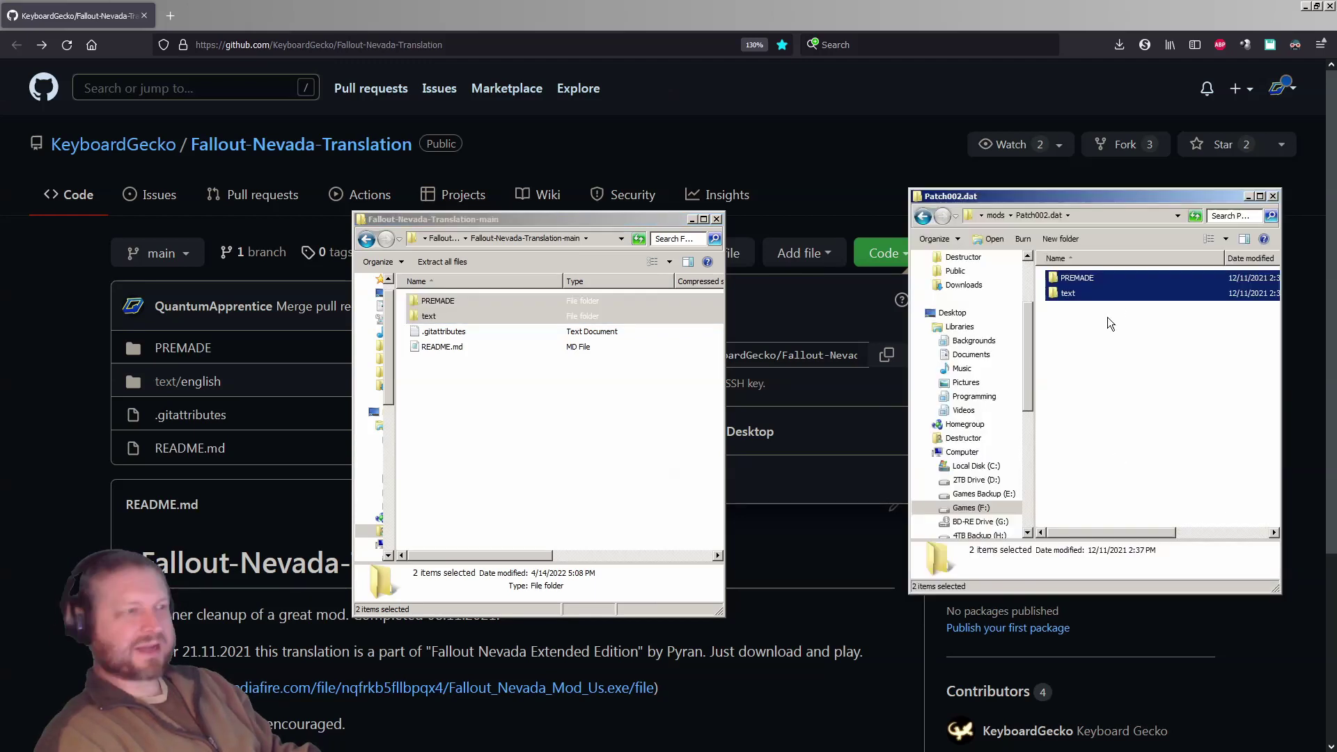
{"action": "left_click", "coordinate": [996, 216]}
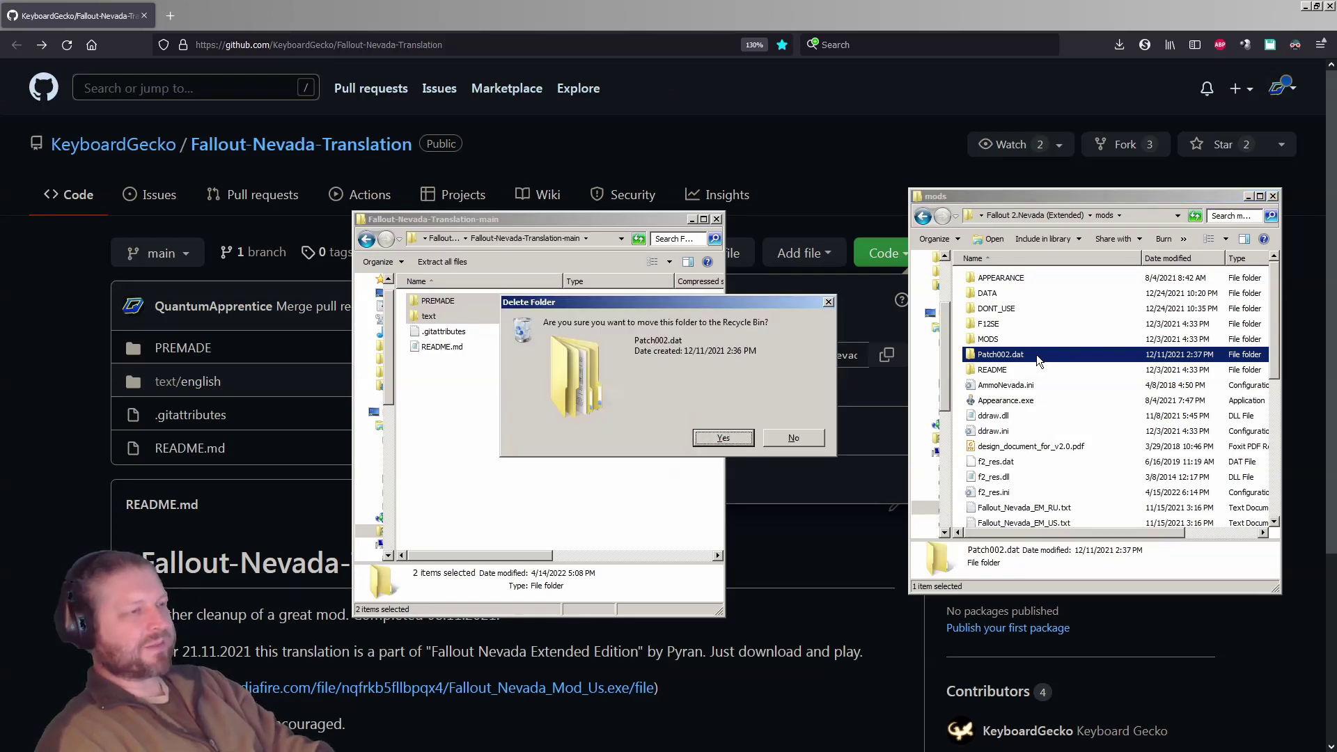
- Delete the old Patch002.dat folder and create a new folder named Patch002.dat
{"action": "key", "text": "Delete"}
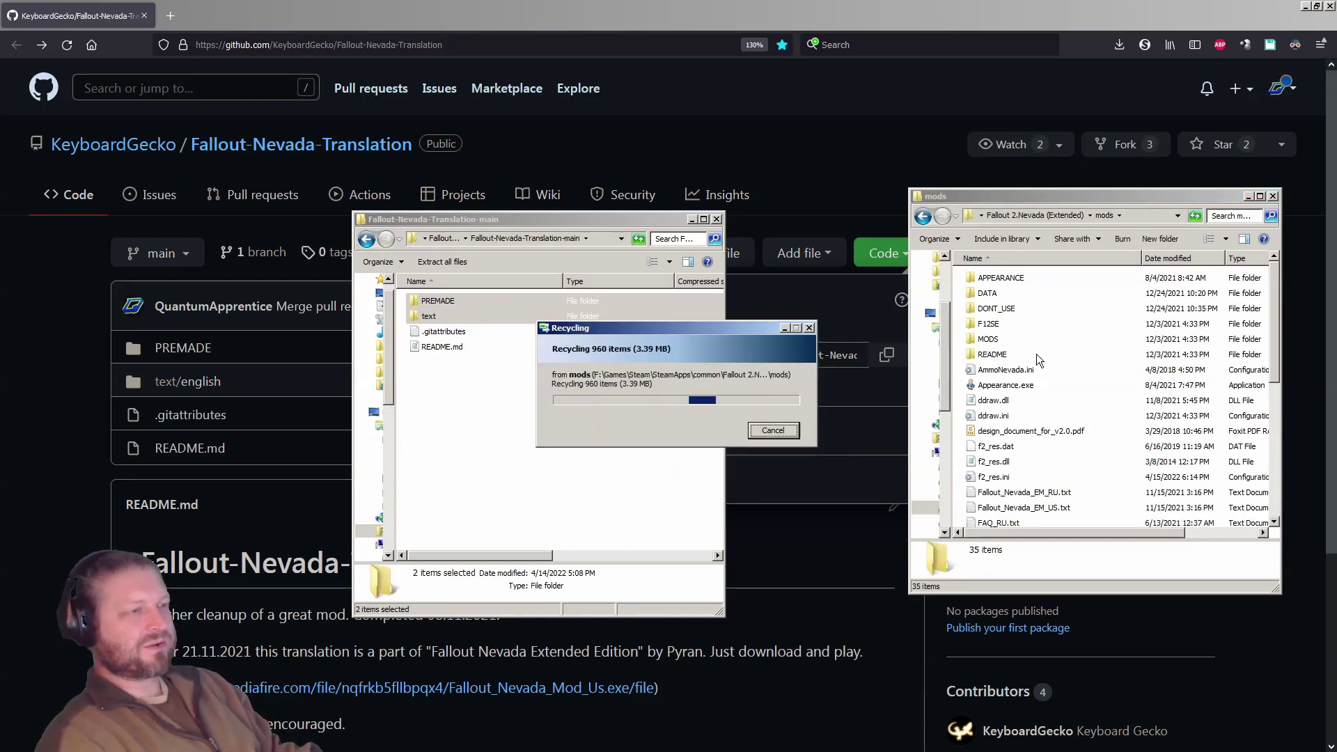
{"action": "right_click", "coordinate": [1095, 325]}
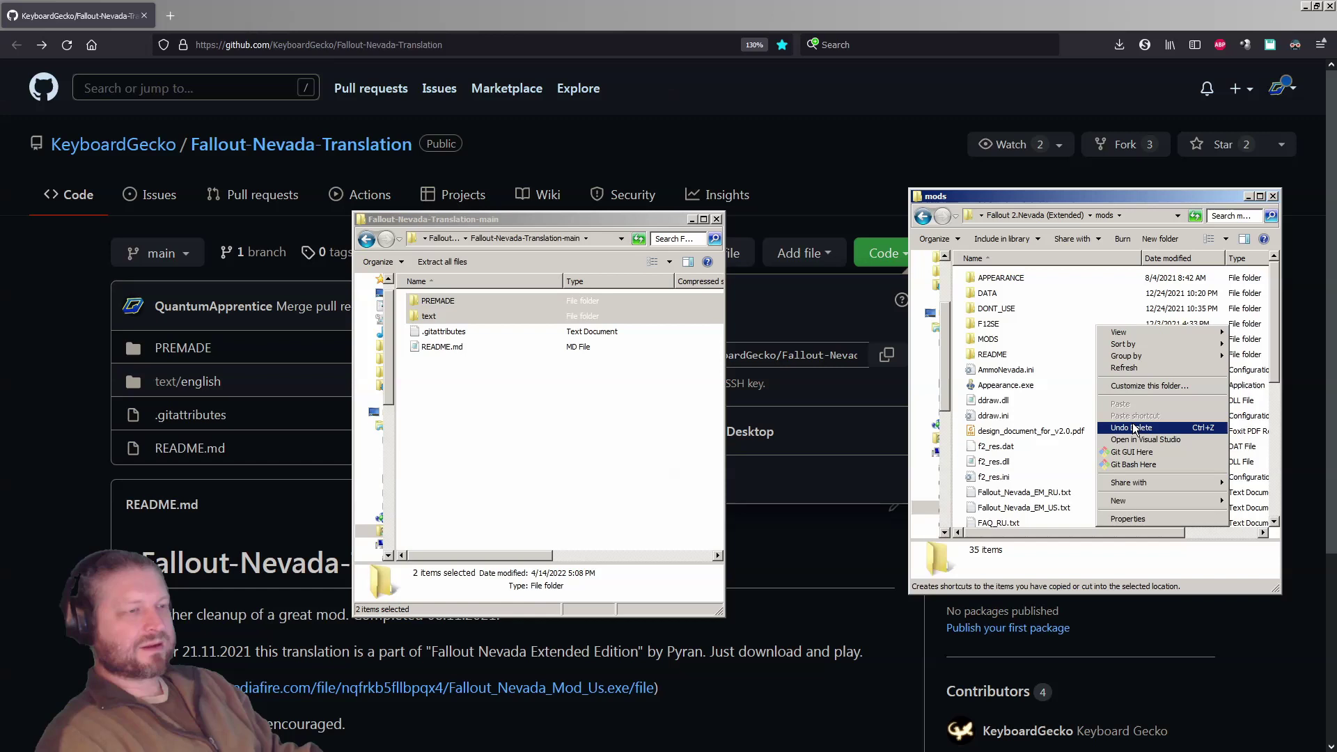
{"action": "left_click", "coordinate": [1017, 500]}
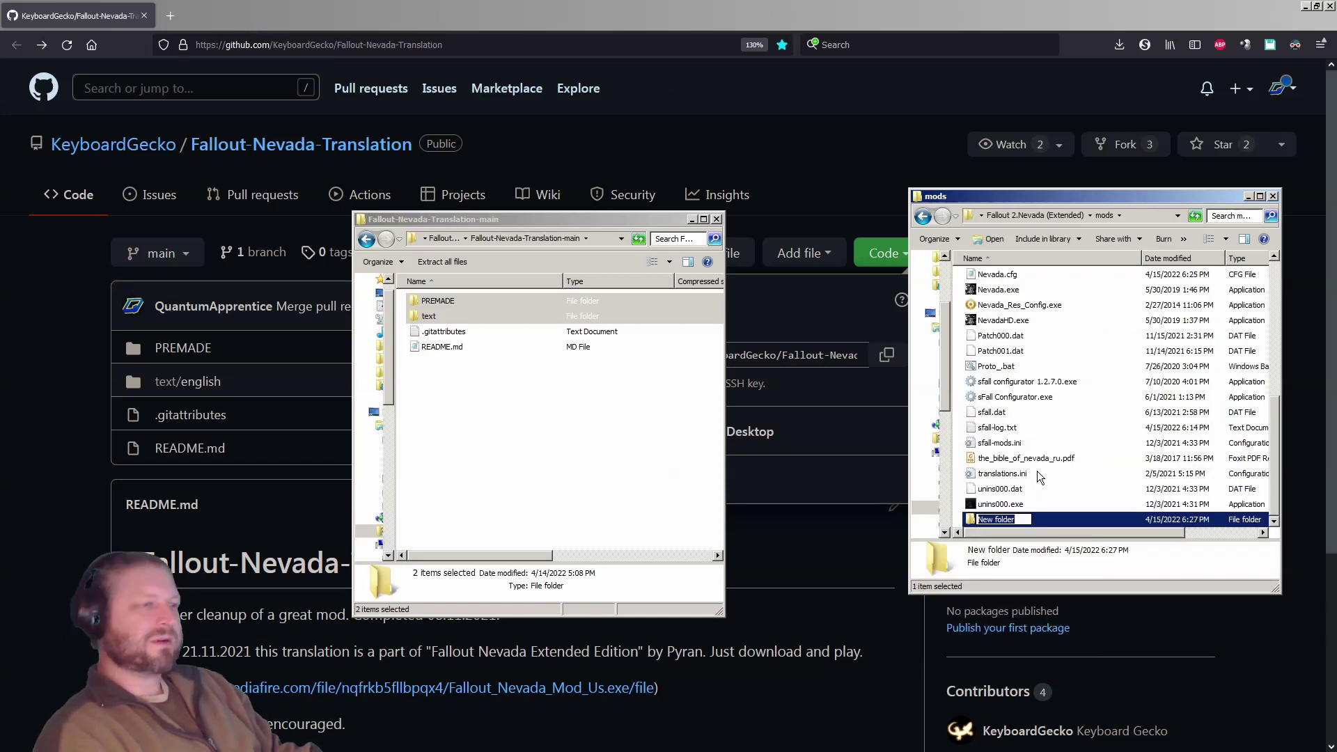
{"action": "type", "text": "Patch00"}
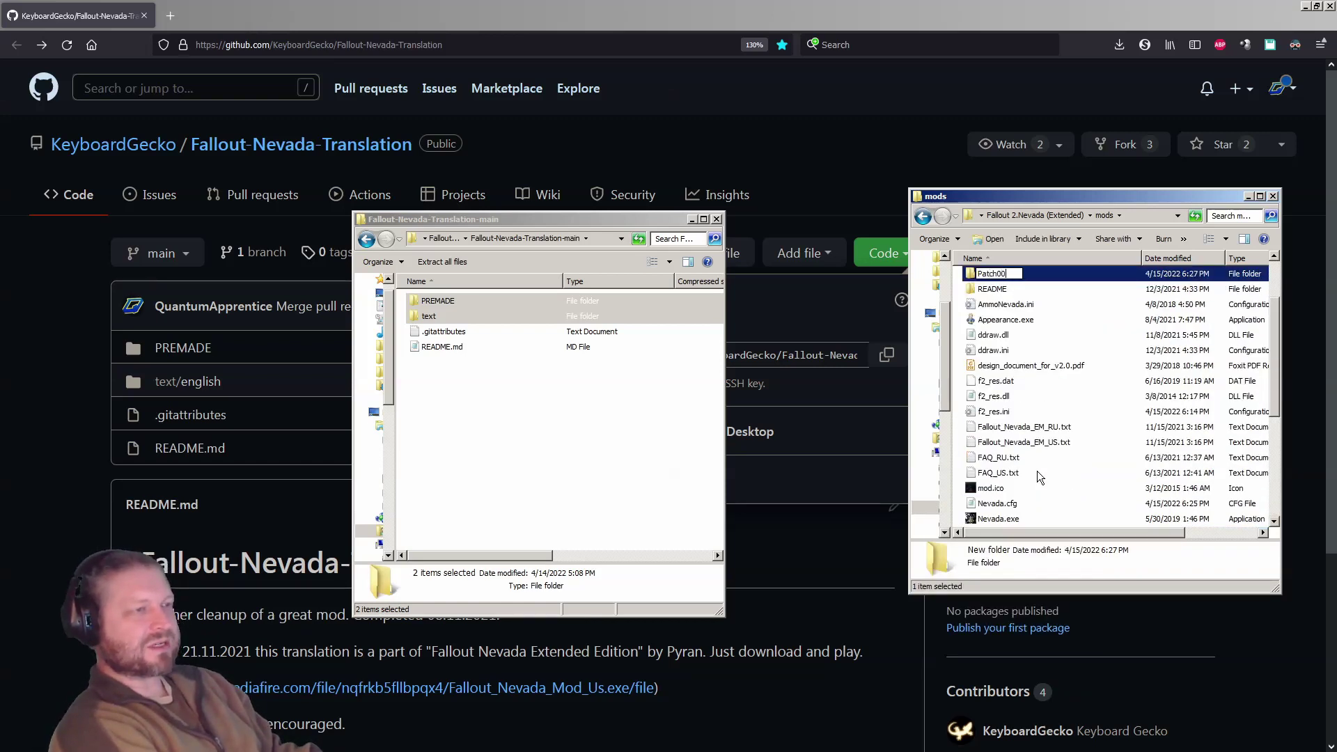
{"action": "type", "text": "2.dat"}
{"action": "key", "text": "Return"}
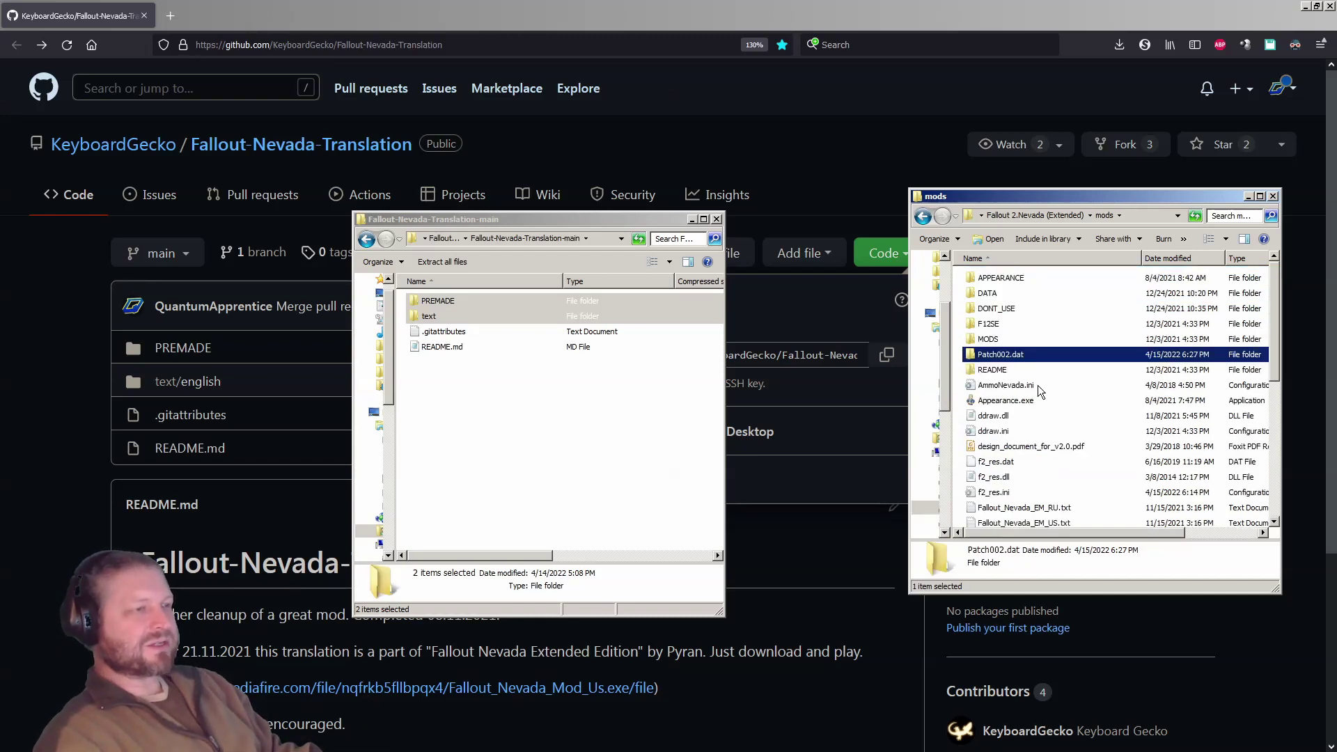
{"action": "scroll", "coordinate": [1015, 376], "scroll_direction": "down", "scroll_amount": 1}
{"action": "scroll", "coordinate": [1016, 389], "scroll_direction": "down", "scroll_amount": 2}
{"action": "scroll", "coordinate": [1023, 414], "scroll_direction": "down", "scroll_amount": 2}
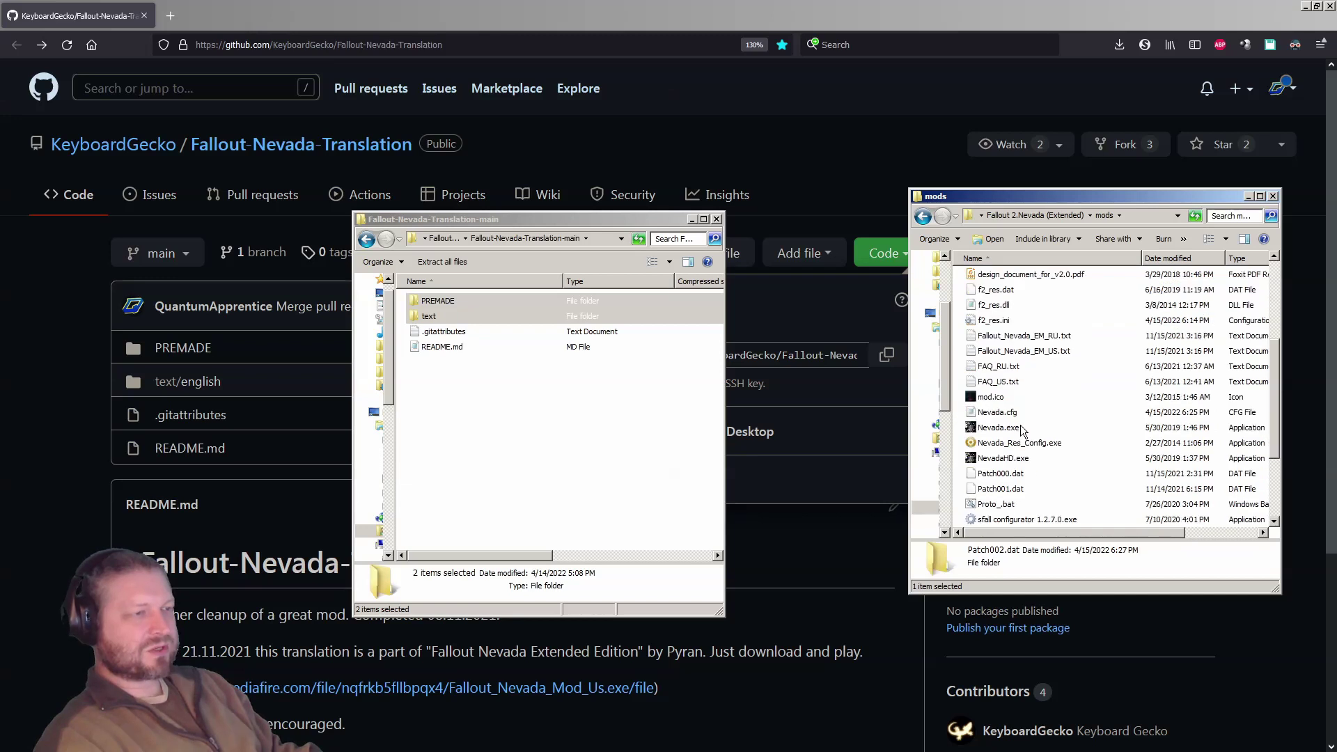
{"action": "scroll", "coordinate": [1016, 434], "scroll_direction": "down", "scroll_amount": 1}
- Check the Patch000.dat and Patch001.dat details, then select the new Patch002.dat
{"action": "left_click", "coordinate": [1016, 398]}
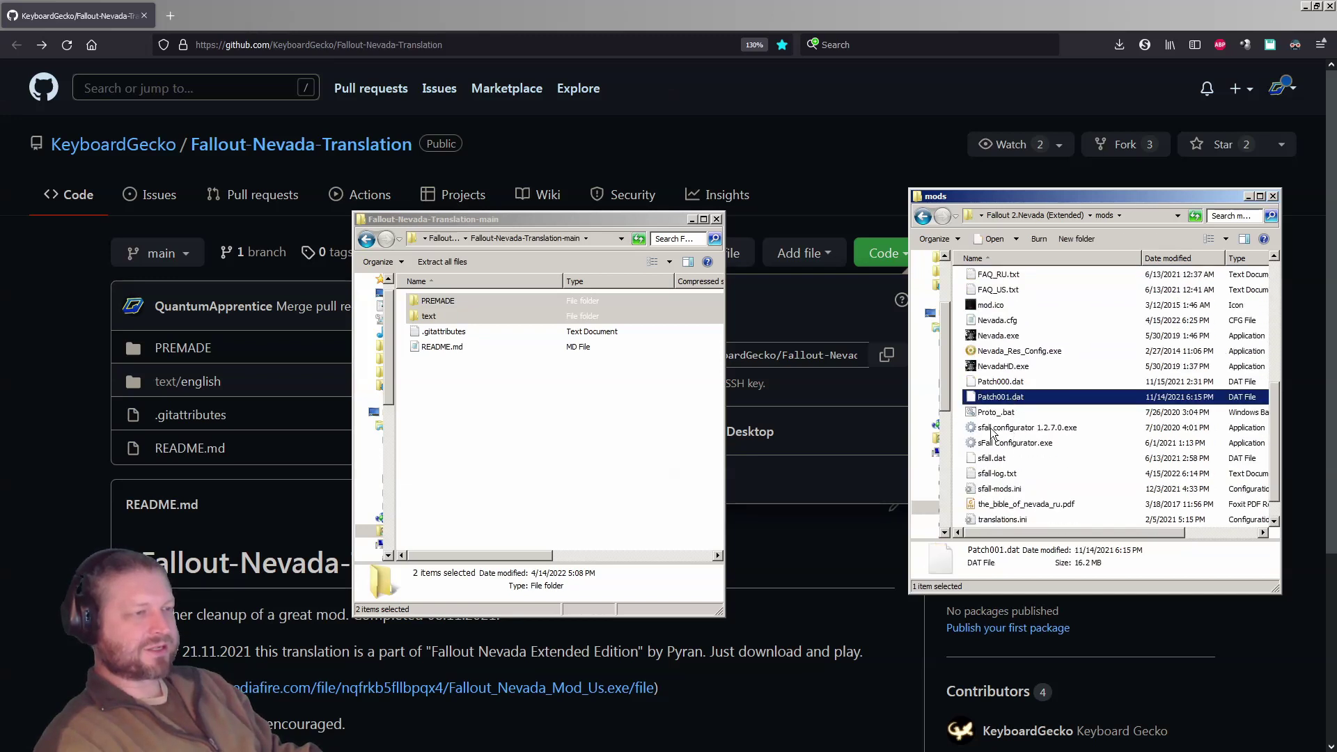
{"action": "left_click", "coordinate": [992, 383]}
{"action": "left_click", "coordinate": [1012, 399]}
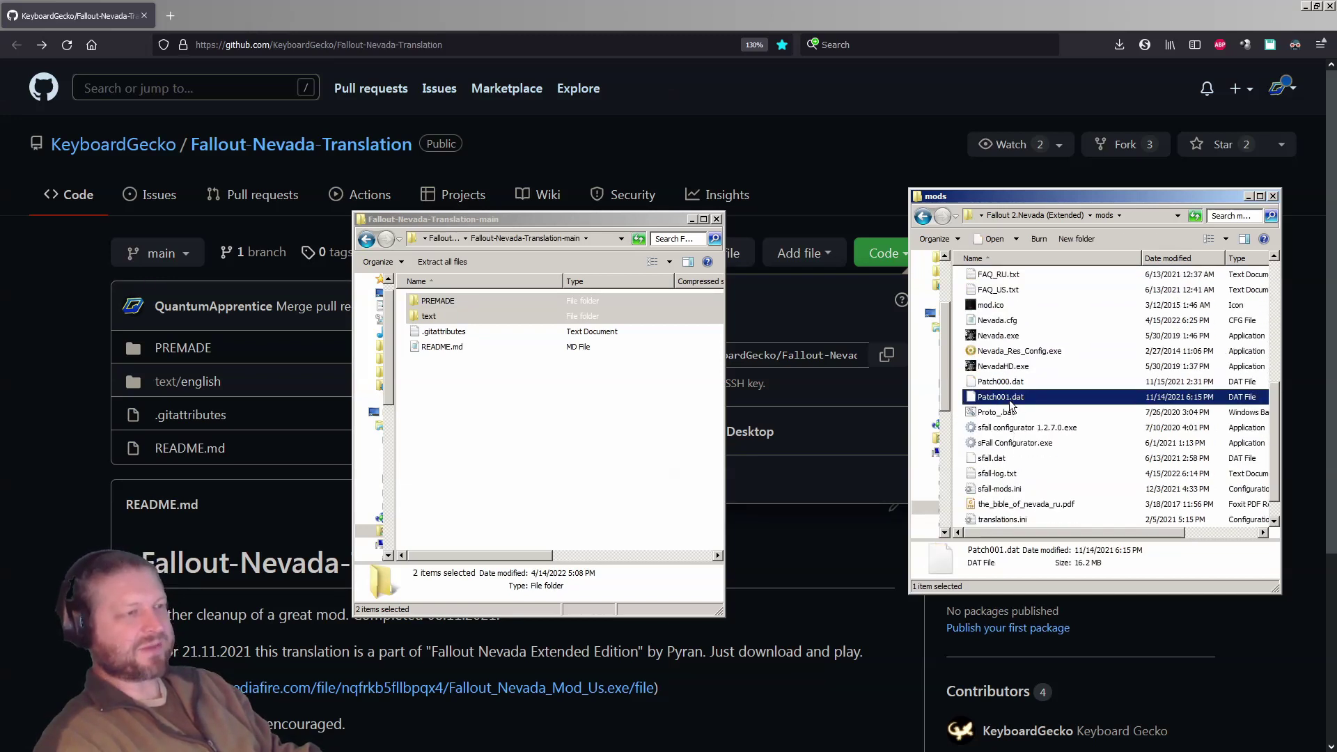
{"action": "left_click", "coordinate": [1045, 383], "text": "shift"}
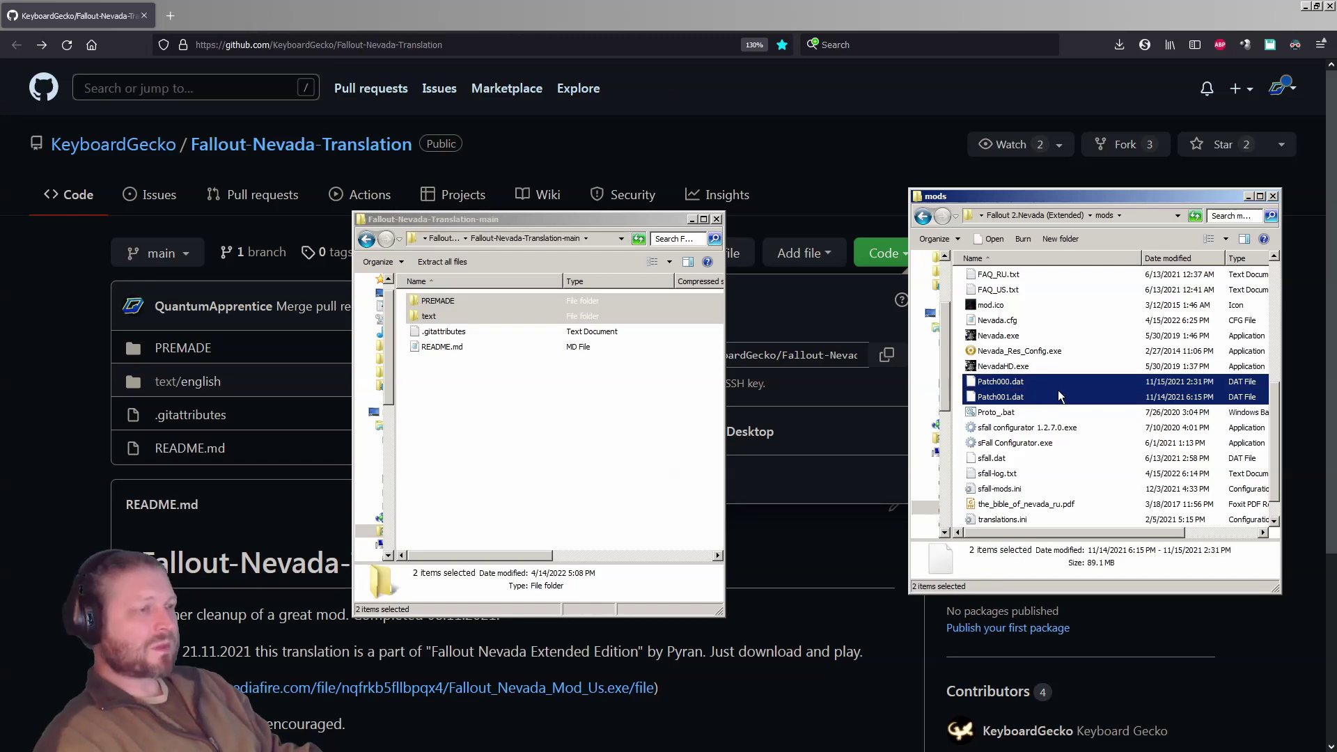
{"action": "scroll", "coordinate": [1056, 395], "scroll_direction": "up", "scroll_amount": 6}
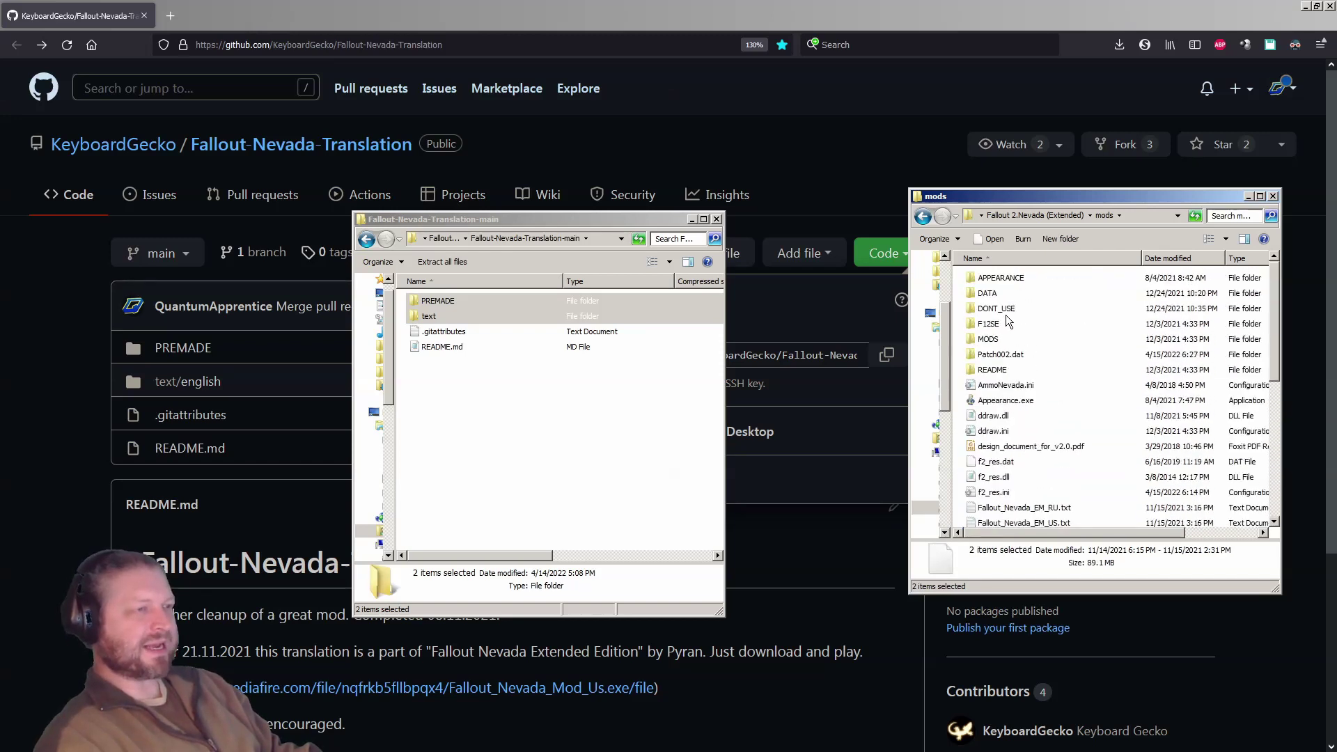
{"action": "left_click", "coordinate": [1000, 356]}
- Copy PREMADE and text (959 items) into the empty Patch002.dat, then return to GitHub
{"action": "double_click", "coordinate": [999, 356]}
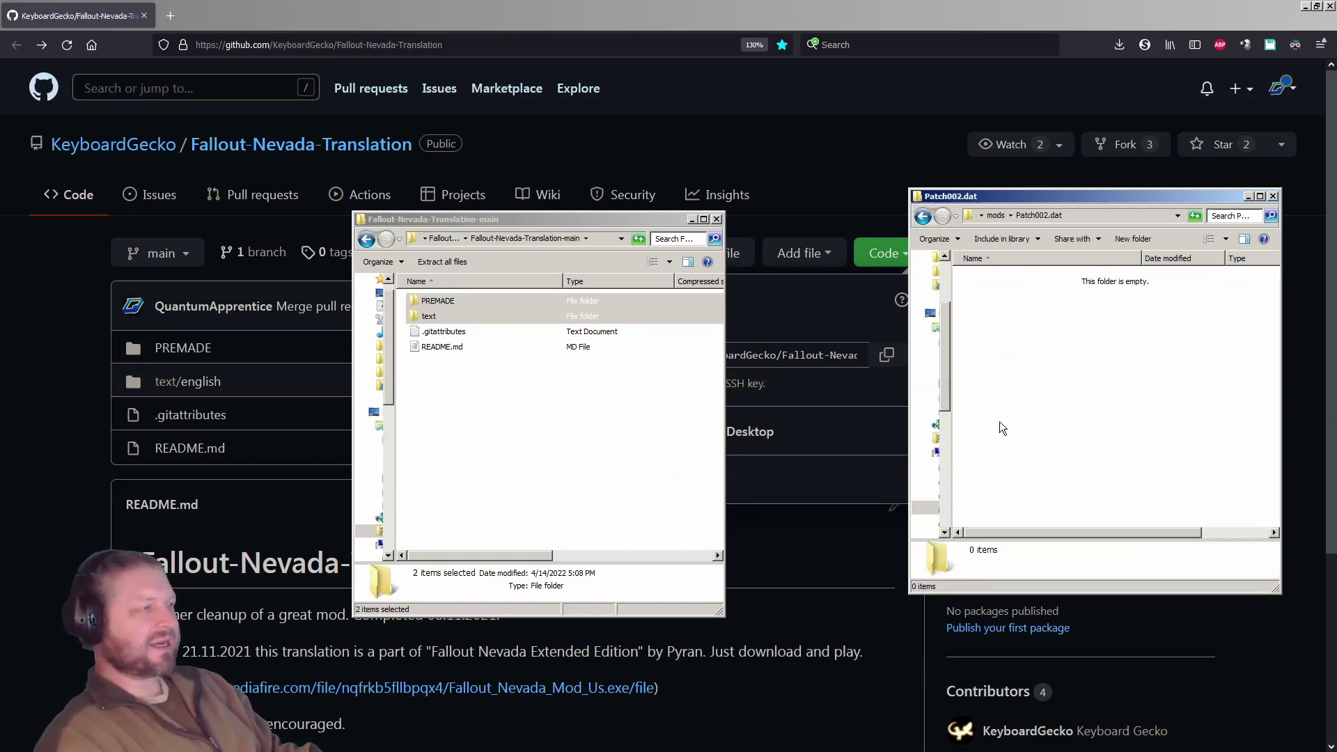
{"action": "left_click_drag", "start_coordinate": [440, 308], "coordinate": [1087, 339]}
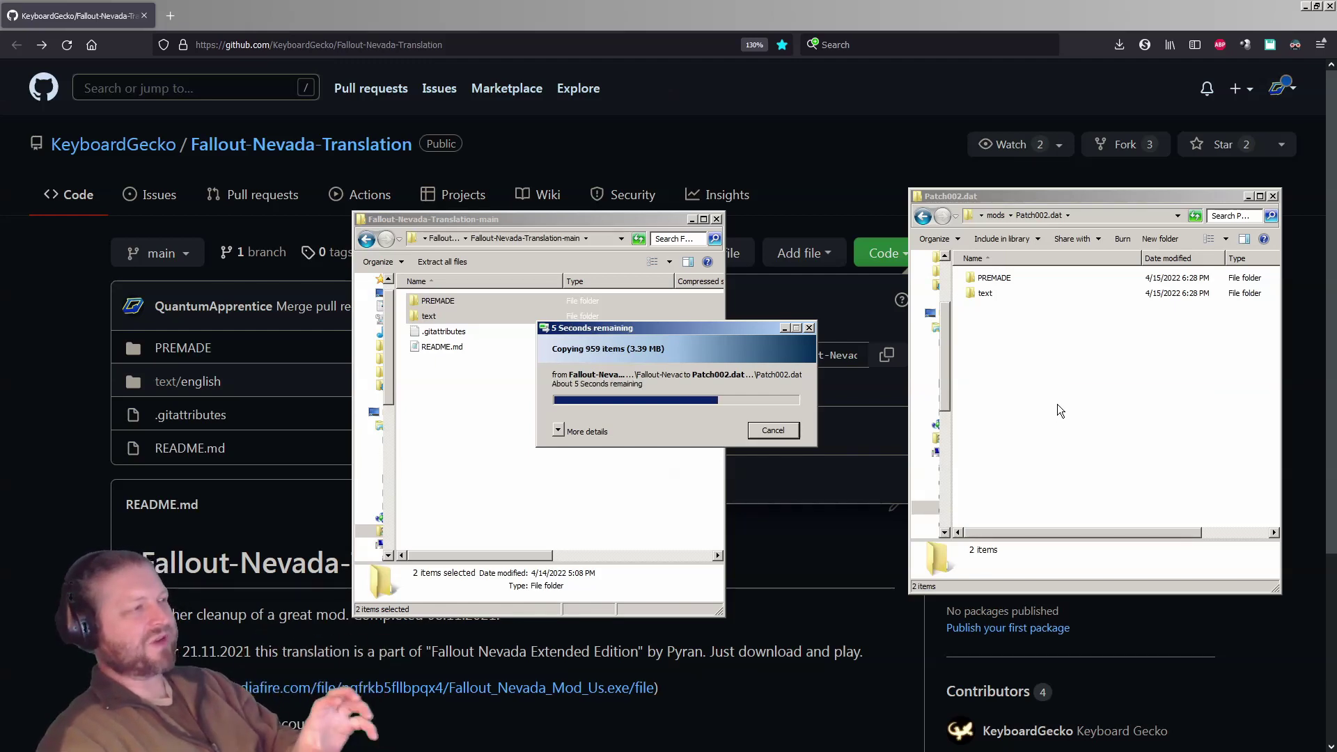
{"action": "left_click", "coordinate": [261, 508]}
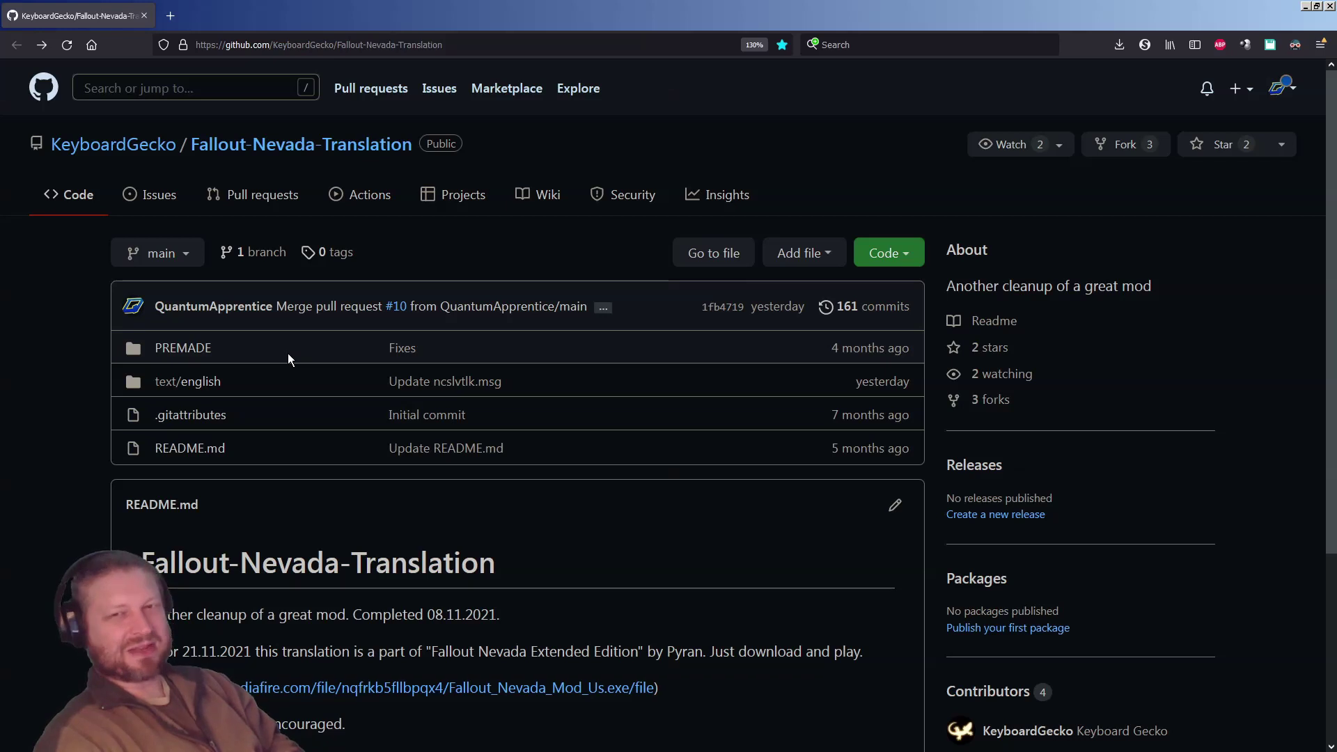
{"action": "scroll", "coordinate": [751, 515], "scroll_direction": "down", "scroll_amount": 3}
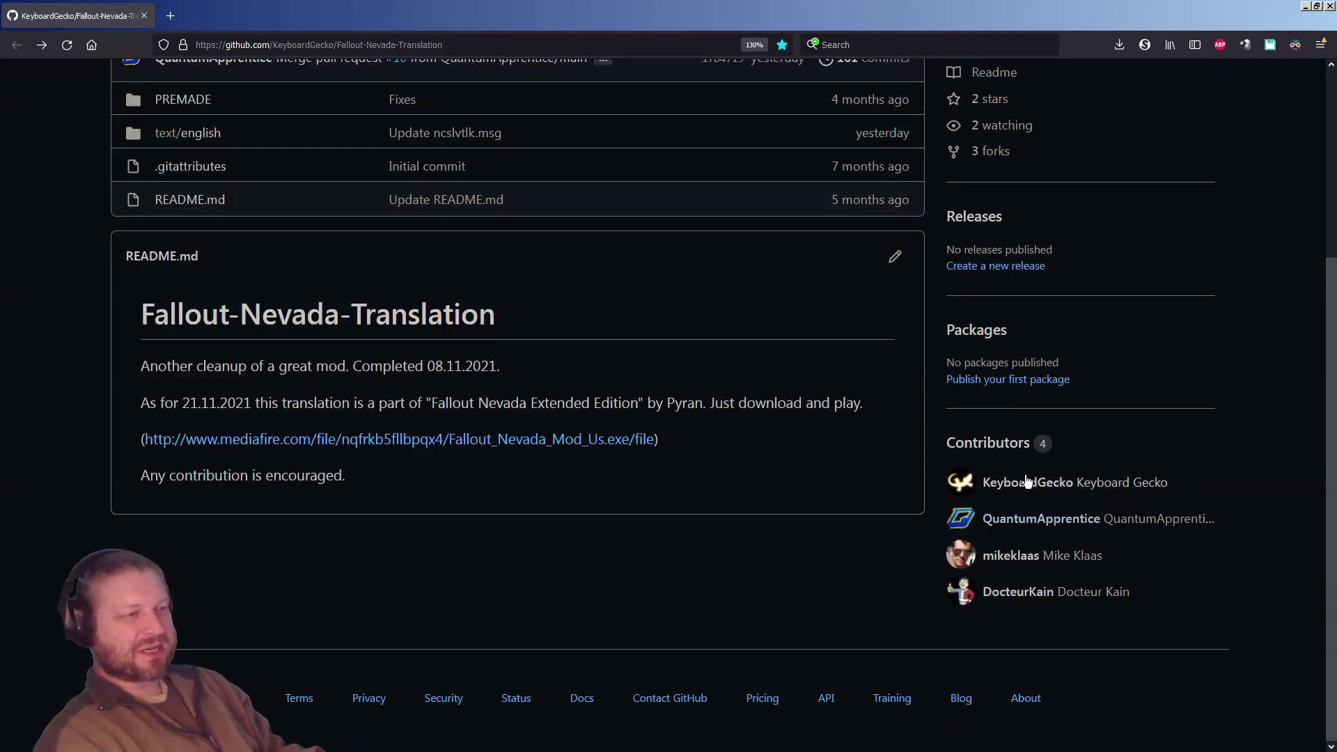
{"action": "scroll", "coordinate": [531, 533], "scroll_direction": "up", "scroll_amount": 3}
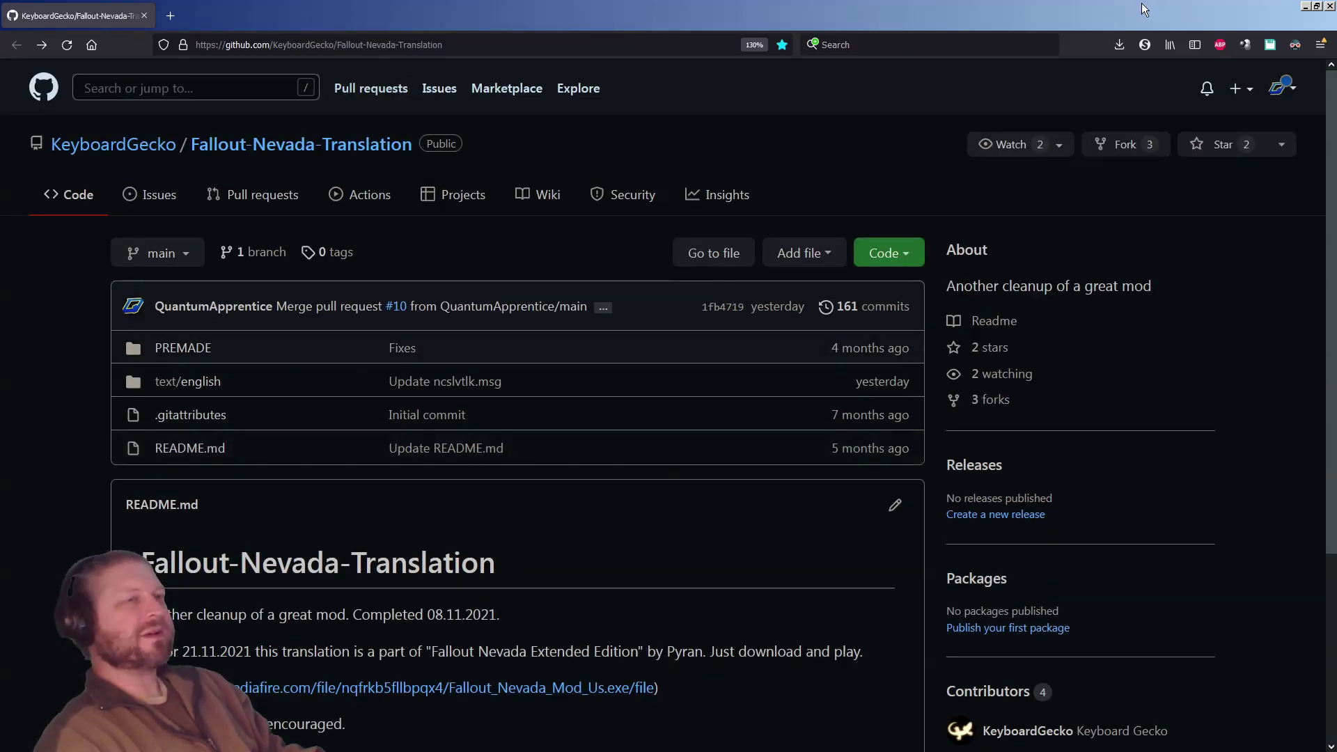
- Minimize Firefox to reveal the two Explorer windows
{"action": "left_click", "coordinate": [1314, 7]}
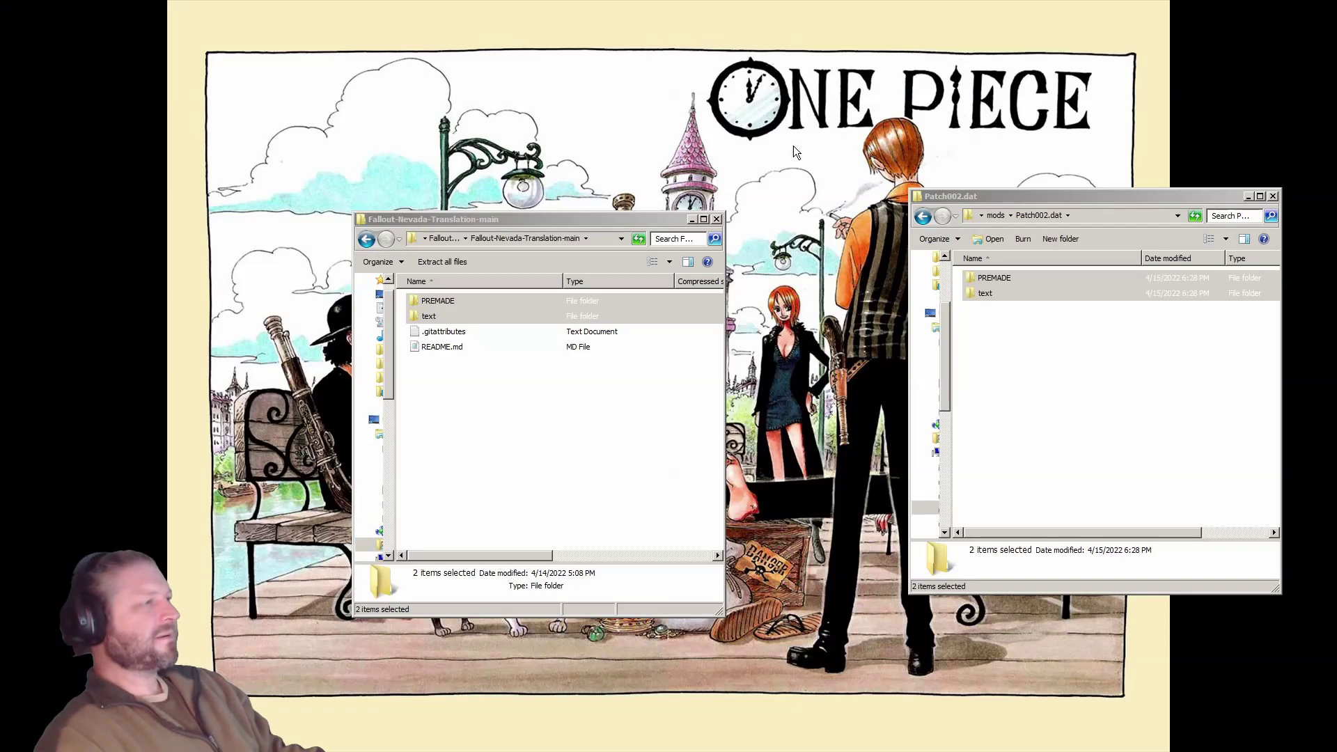
- Close the Fallout-Nevada-Translation-main window and go back up from Patch002.dat to mods
{"action": "left_click", "coordinate": [717, 222]}
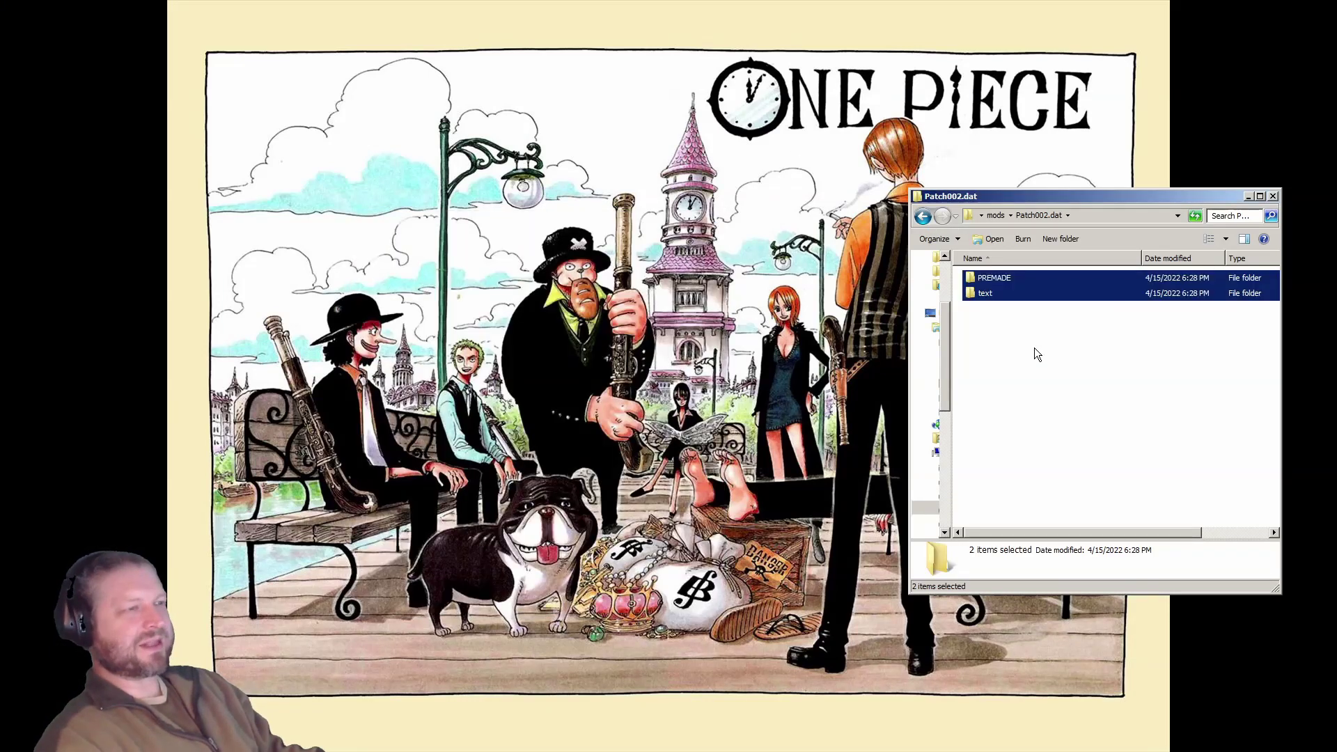
{"action": "left_click", "coordinate": [1117, 363]}
{"action": "key", "text": "BackSpace"}
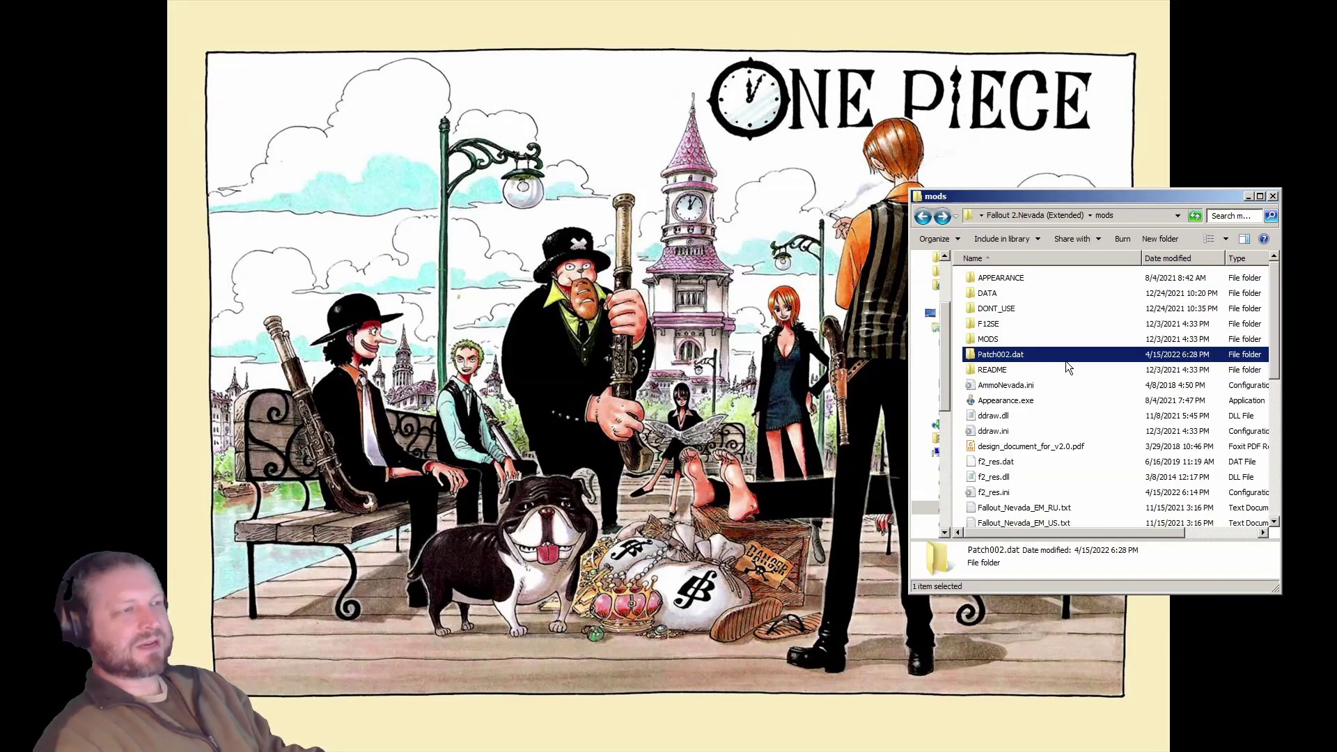
{"action": "scroll", "coordinate": [1055, 376], "scroll_direction": "down", "scroll_amount": 5}
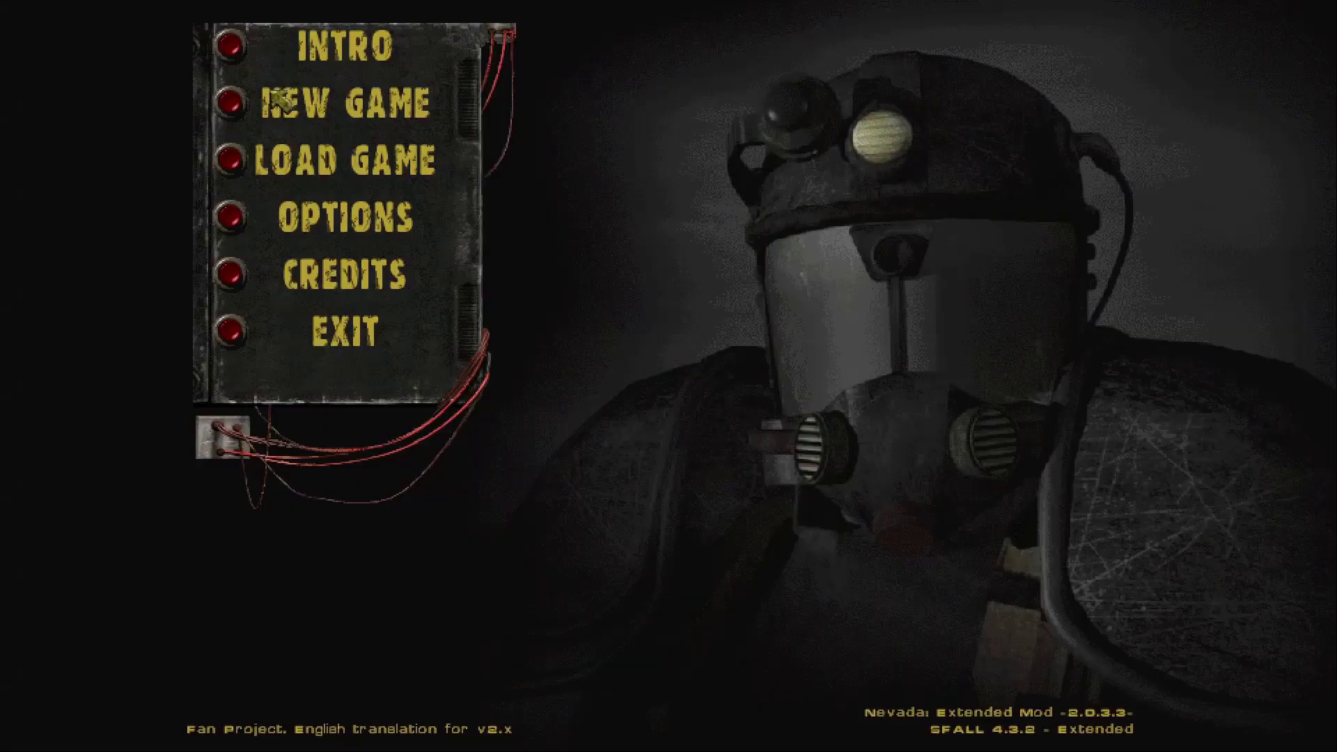
- Start a new game to view Slash's story in English on character selection
{"action": "left_click", "coordinate": [273, 102]}
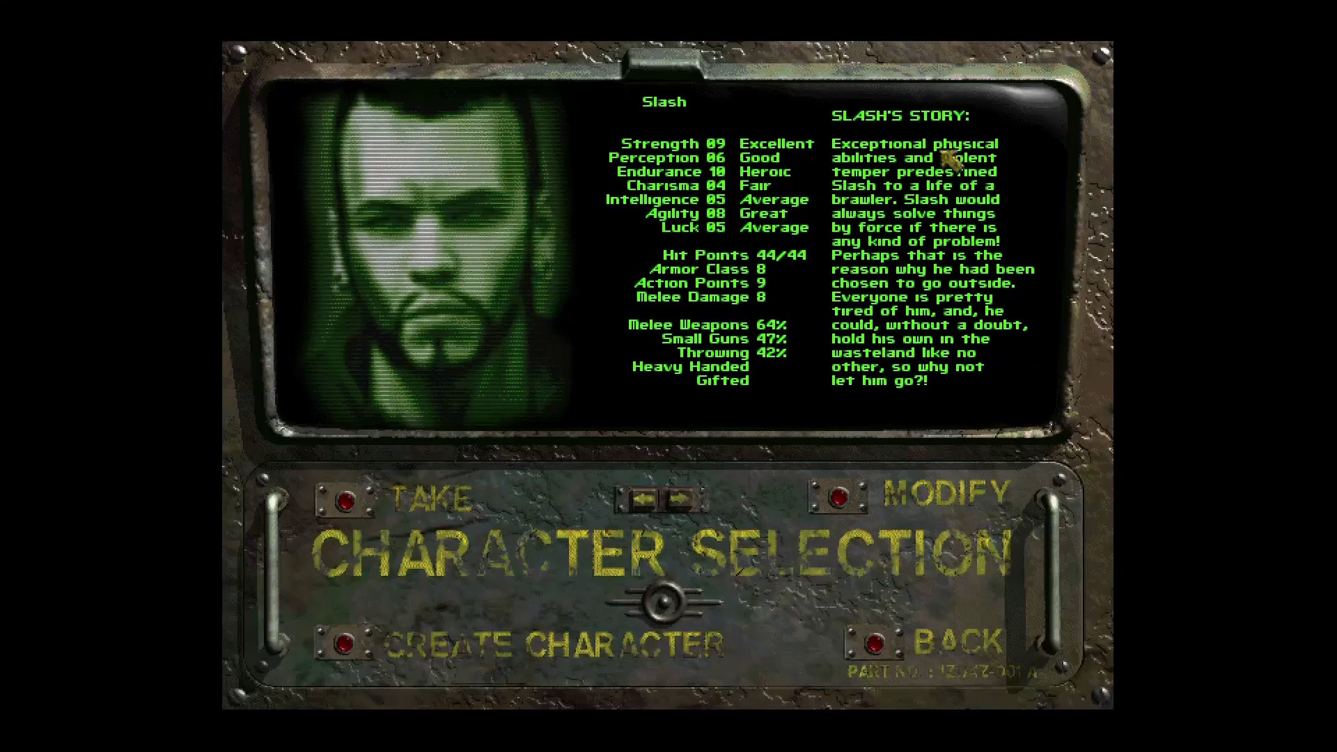